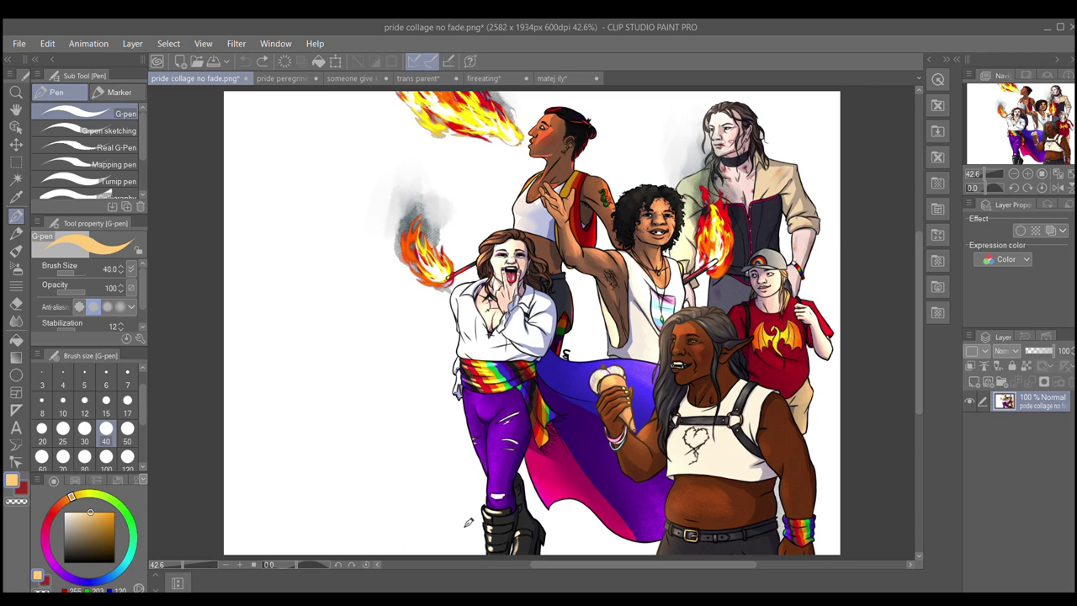
- Open the pride peregrine drawing at 66.7% zoom and toggle Layer 5 off and on to examine its contribution
{"action": "left_click", "coordinate": [277, 78]}
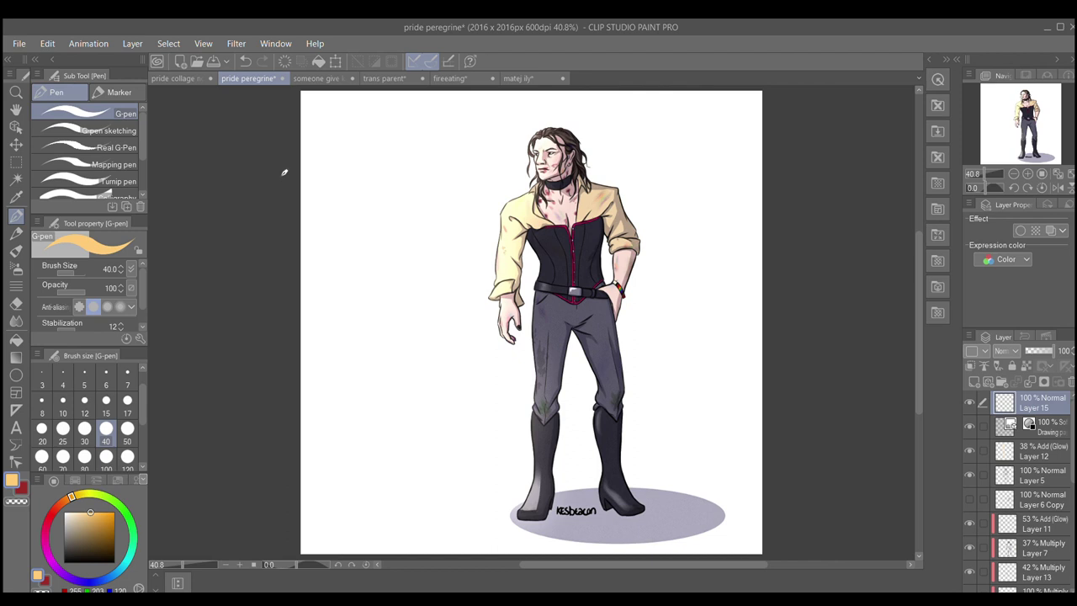
{"action": "left_click", "coordinate": [1025, 174]}
{"action": "left_click", "coordinate": [1026, 174]}
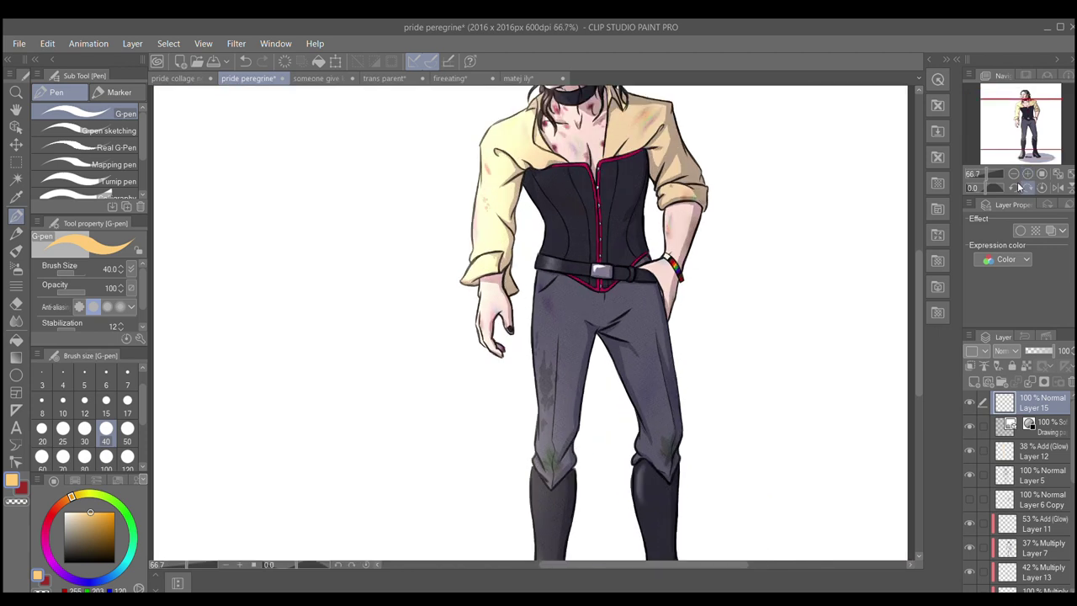
{"action": "left_click_drag", "start_coordinate": [915, 263], "coordinate": [917, 210]}
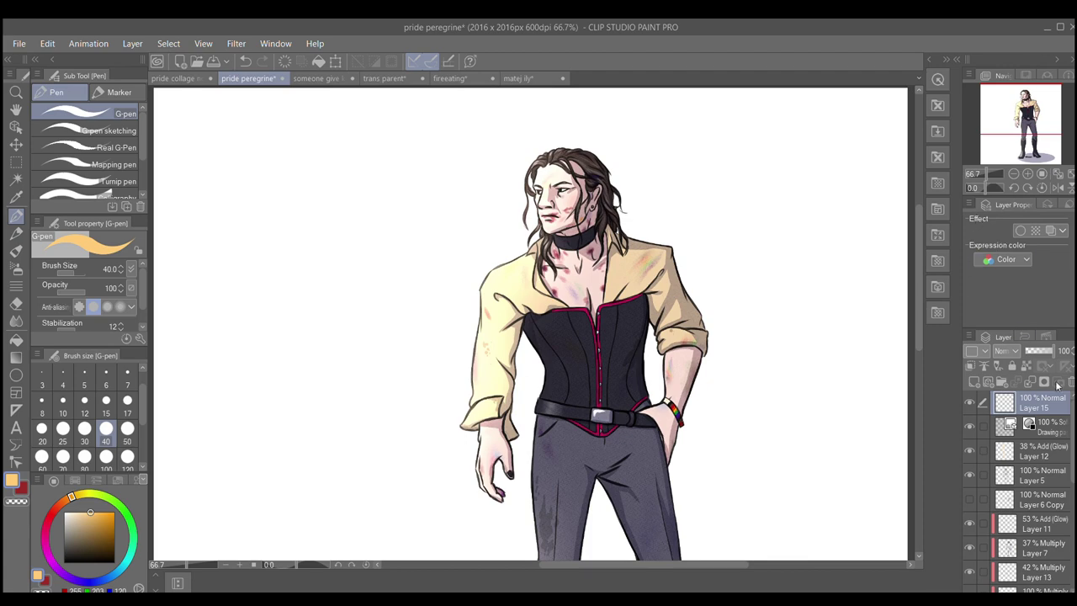
{"action": "left_click_drag", "start_coordinate": [1067, 421], "coordinate": [1072, 444]}
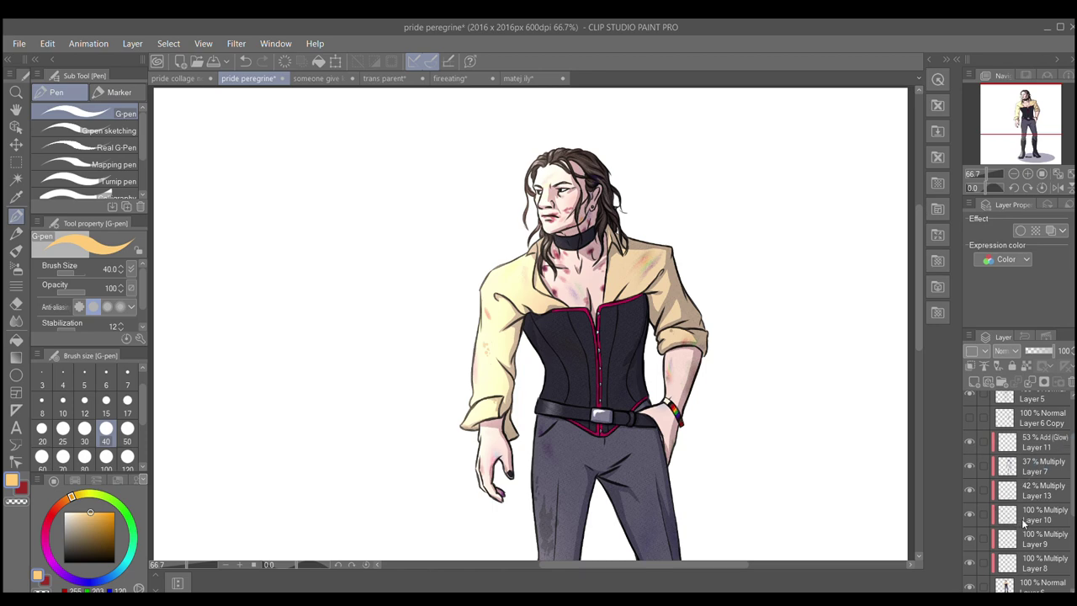
{"action": "scroll", "coordinate": [1022, 496], "scroll_direction": "up", "scroll_amount": 2}
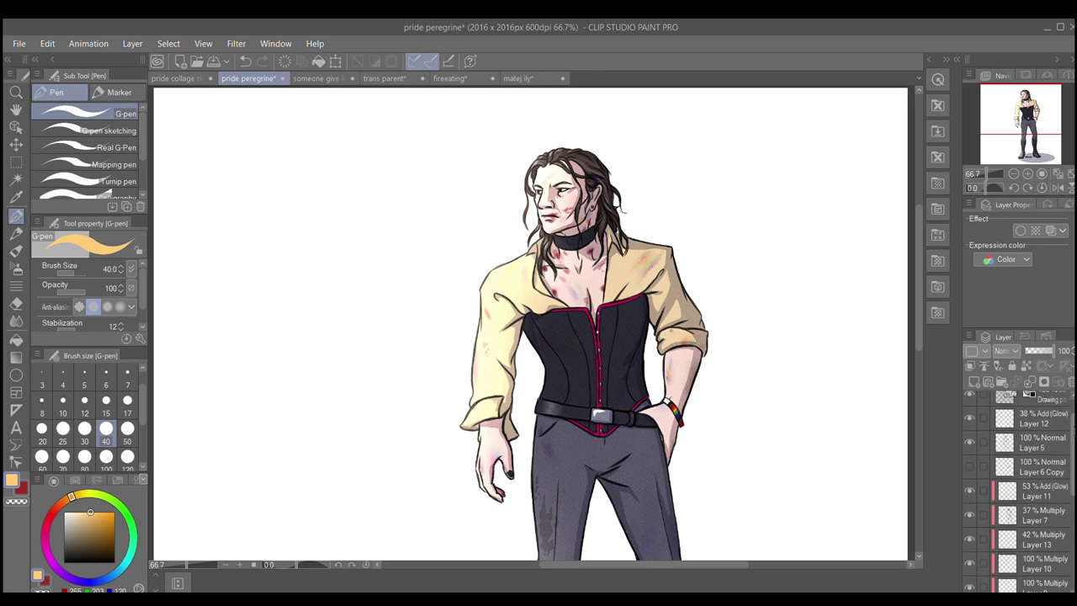
{"action": "left_click", "coordinate": [968, 443]}
{"action": "left_click", "coordinate": [969, 442]}
- Toggle the Multiply shading on Layer 7 off and on to compare the figure with and without it
{"action": "left_click_drag", "start_coordinate": [1070, 448], "coordinate": [1070, 453]}
{"action": "scroll", "coordinate": [1071, 453], "scroll_direction": "down", "scroll_amount": 3}
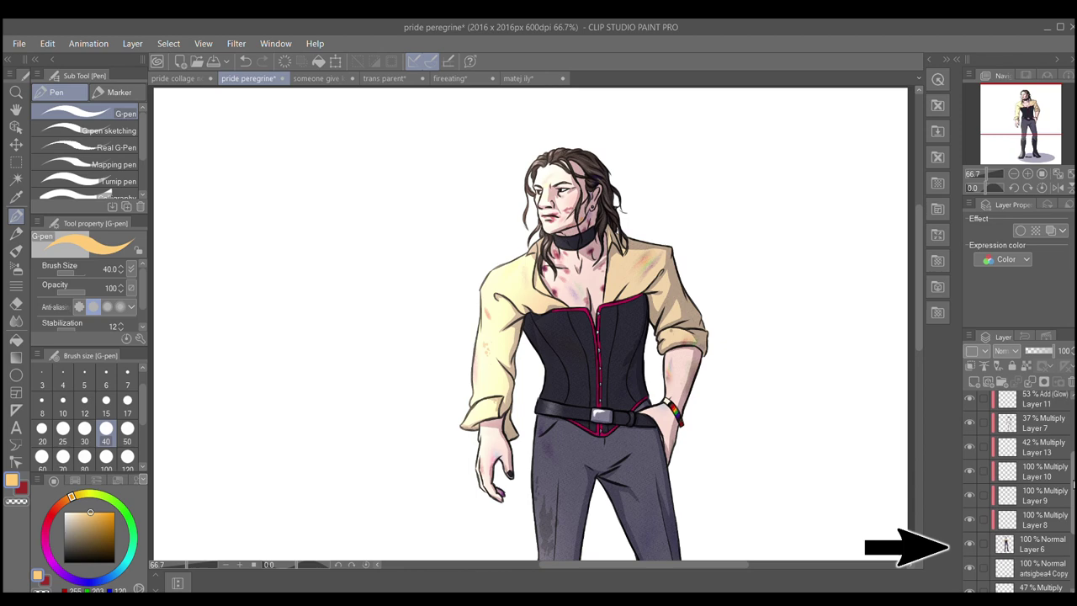
{"action": "left_click", "coordinate": [968, 426]}
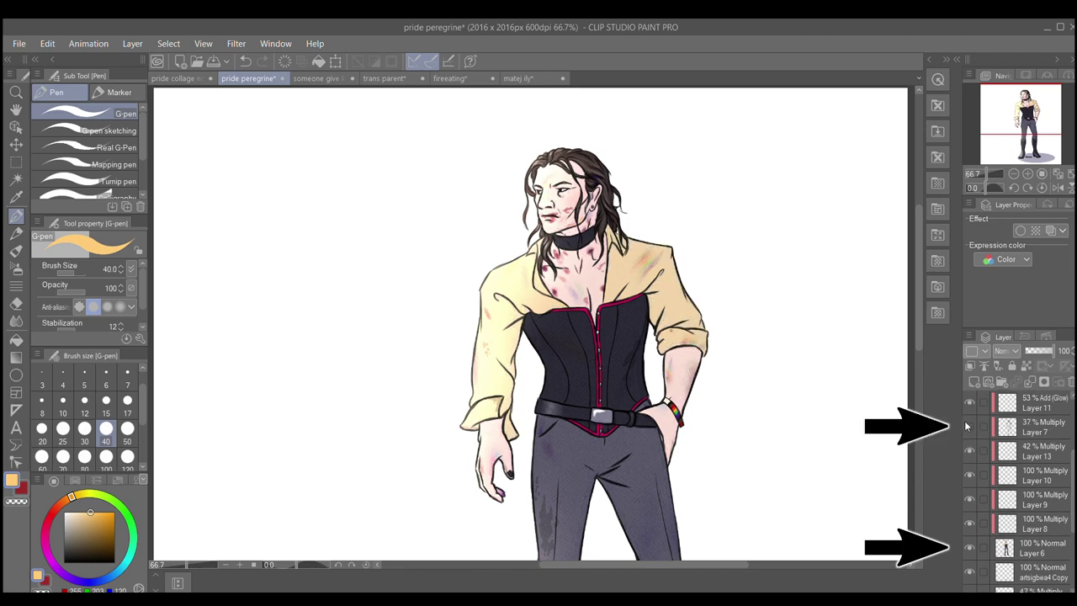
{"action": "left_click", "coordinate": [969, 427]}
- Try Layer 7 in Normal blending mode at 100% opacity, and undo both changes
{"action": "left_click", "coordinate": [1010, 427]}
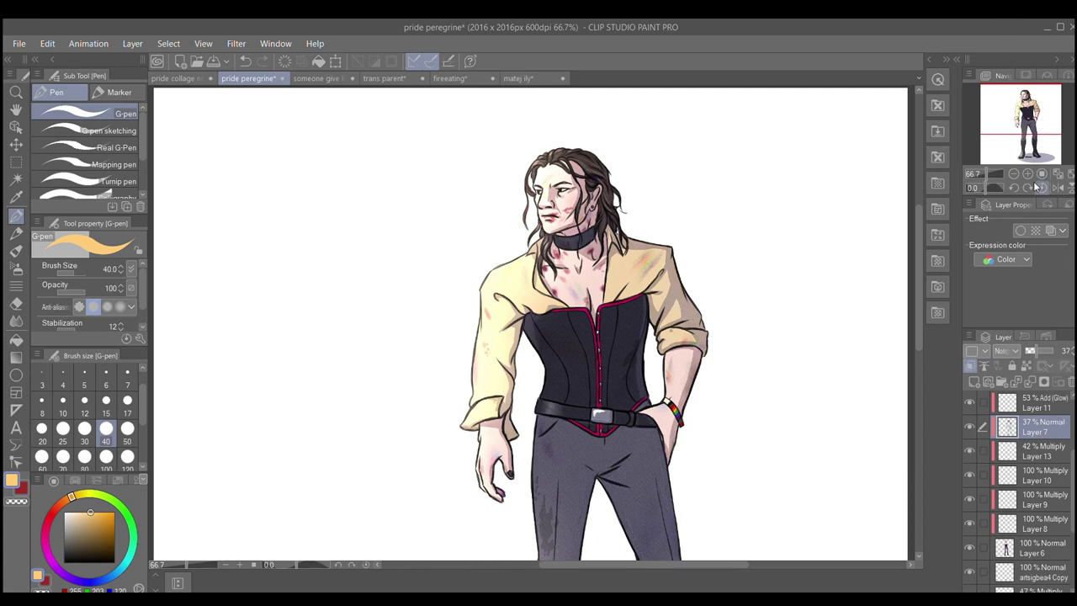
{"action": "left_click_drag", "start_coordinate": [1030, 353], "coordinate": [1055, 352]}
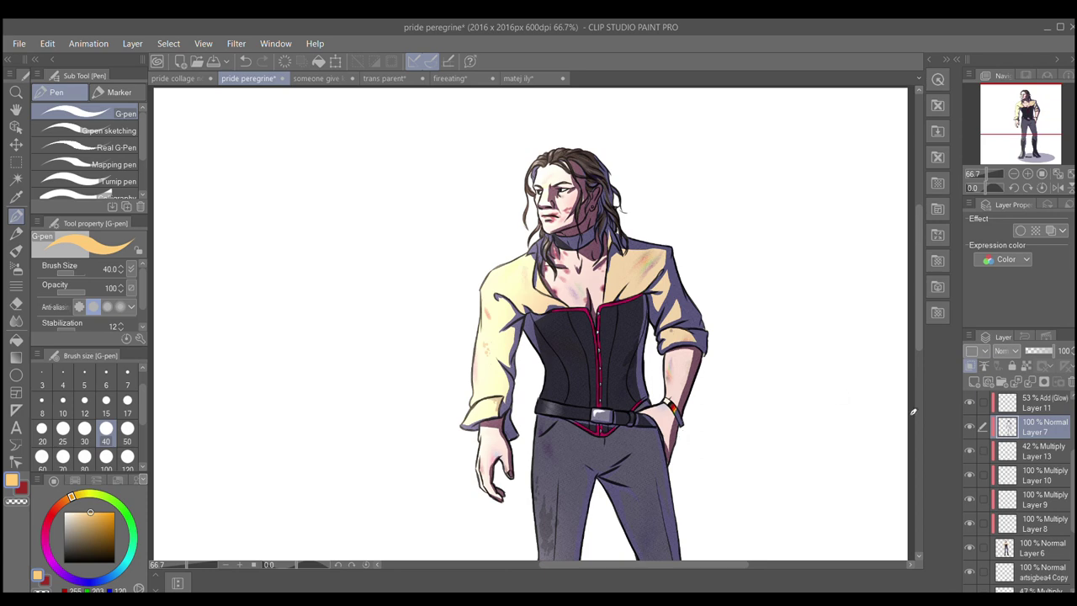
{"action": "key", "text": "ctrl+z"}
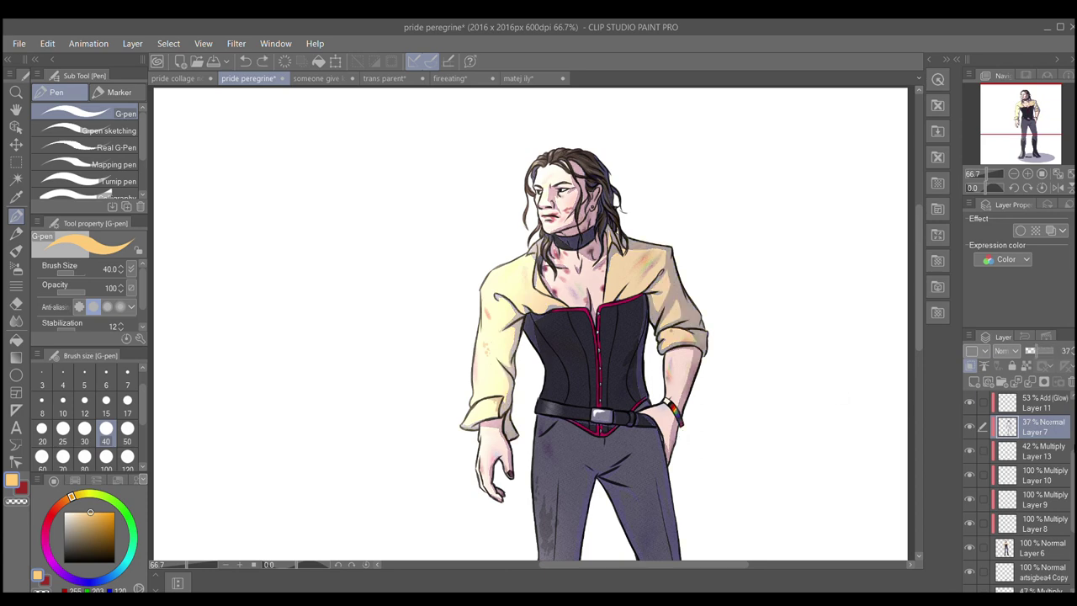
{"action": "key", "text": "ctrl+z"}
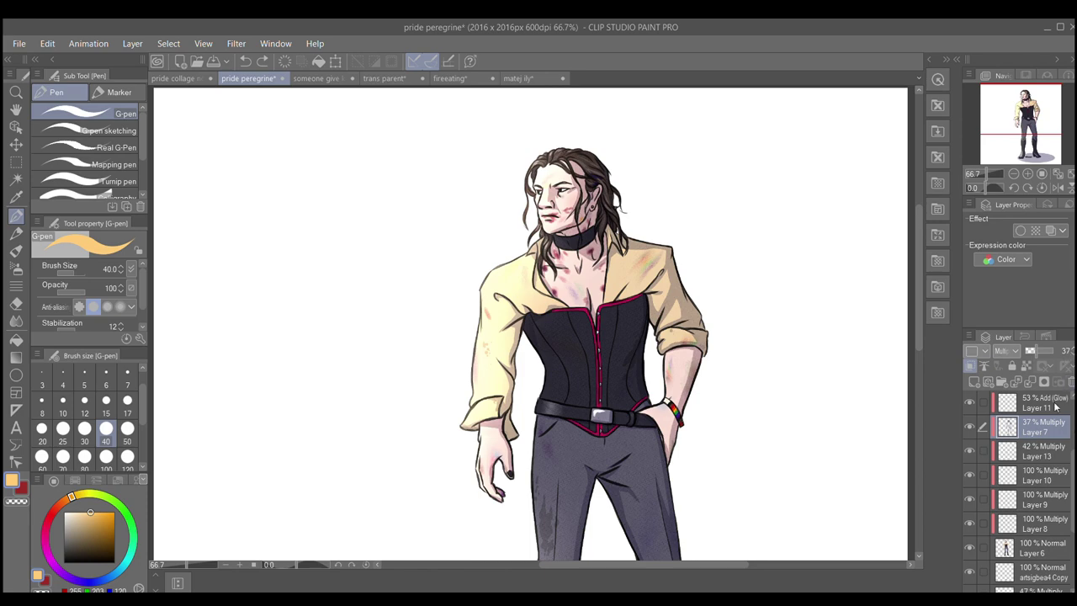
- Toggle the Add (Glow) Layers 12 and 11 and the drawing paper texture layer off and on to compare their effects
{"action": "scroll", "coordinate": [1027, 437], "scroll_direction": "up", "scroll_amount": 3}
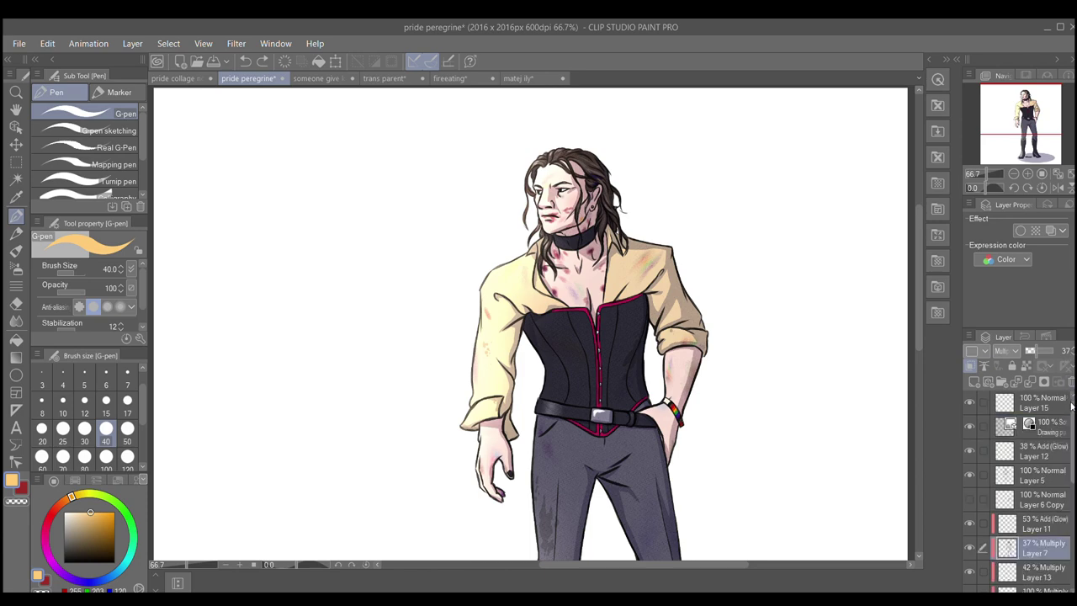
{"action": "left_click", "coordinate": [969, 451]}
{"action": "left_click", "coordinate": [970, 450]}
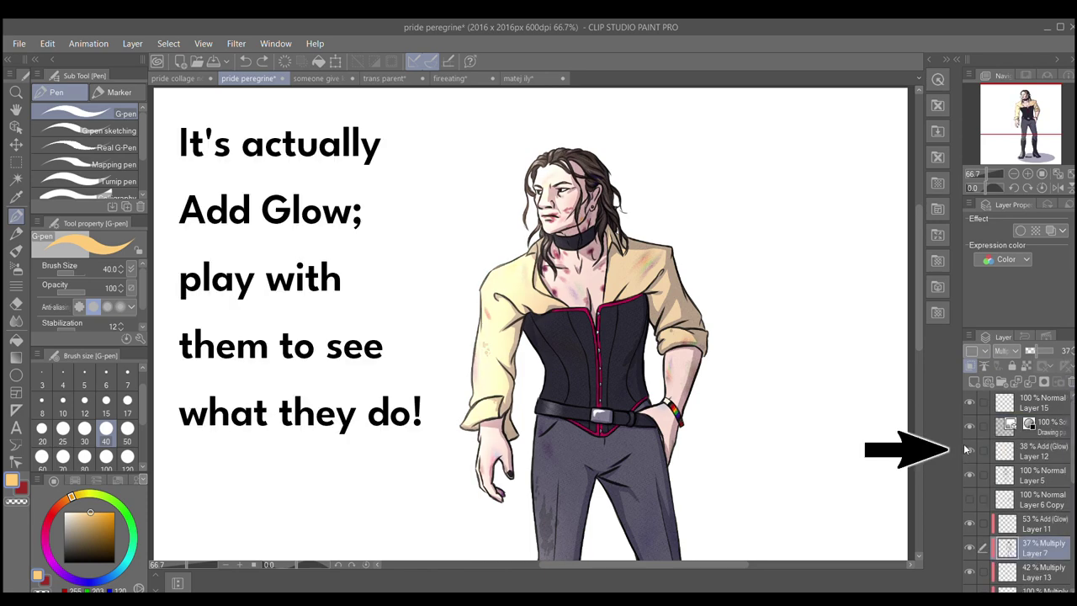
{"action": "left_click", "coordinate": [966, 523]}
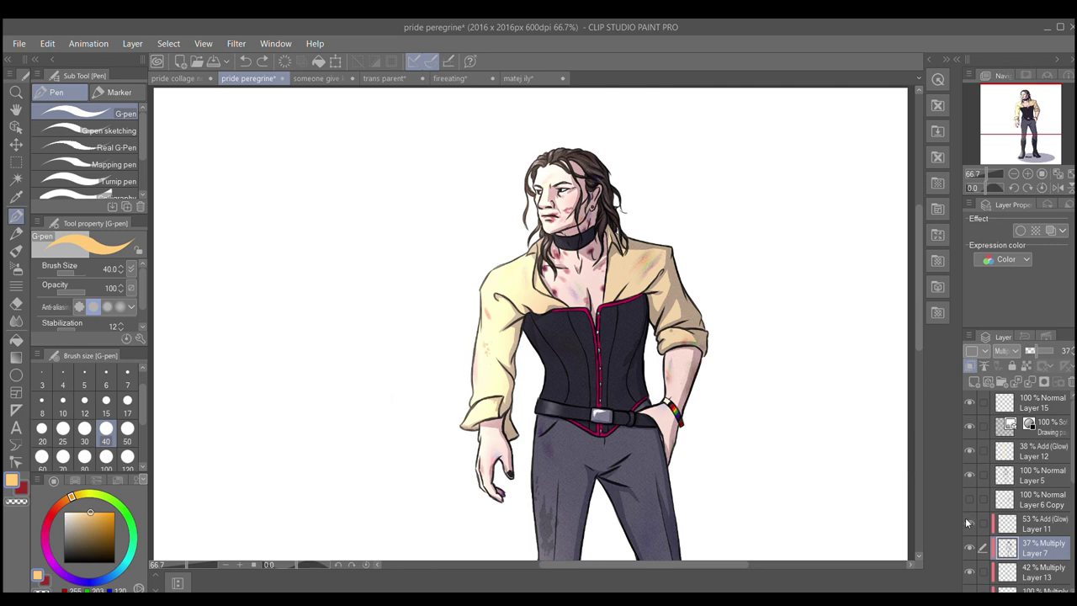
{"action": "left_click", "coordinate": [967, 427]}
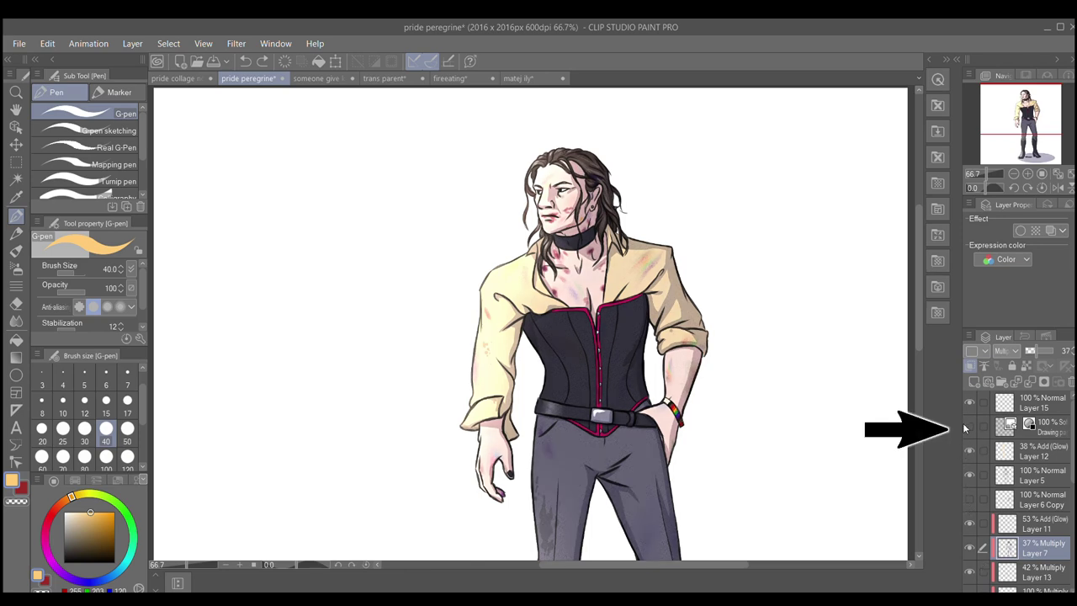
{"action": "left_click", "coordinate": [967, 428]}
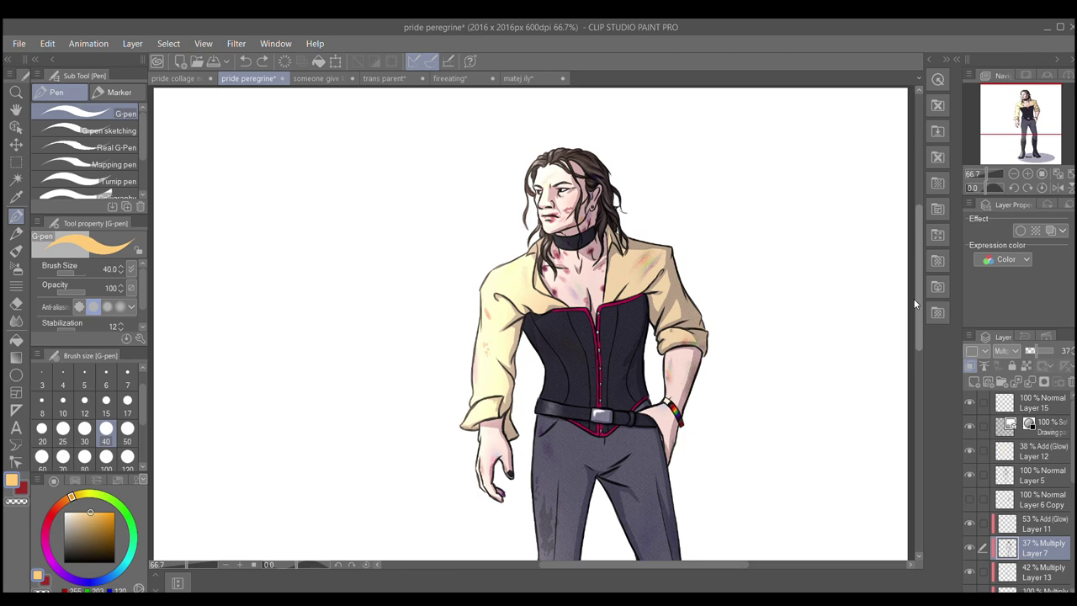
- Switch to the "someone give kehurie a nice day goddamn" drawing
{"action": "left_click", "coordinate": [320, 78]}
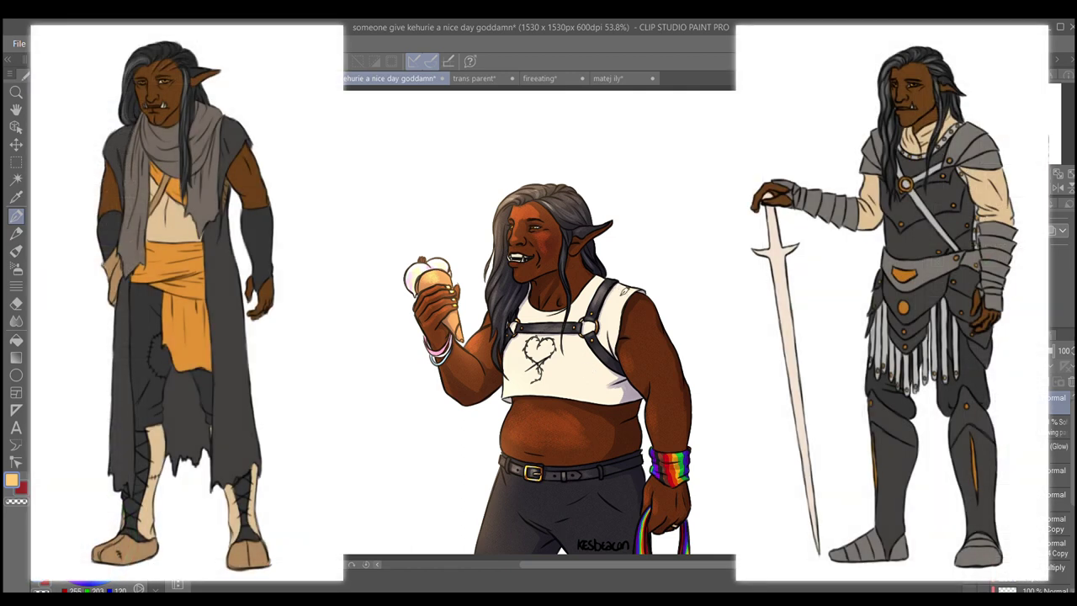
- Mark the shoulder, harness ring and shirt with three light-orange pen strokes, and undo them
{"action": "left_click_drag", "start_coordinate": [609, 291], "coordinate": [637, 263]}
{"action": "left_click_drag", "start_coordinate": [618, 318], "coordinate": [592, 327]}
{"action": "left_click_drag", "start_coordinate": [579, 364], "coordinate": [589, 425]}
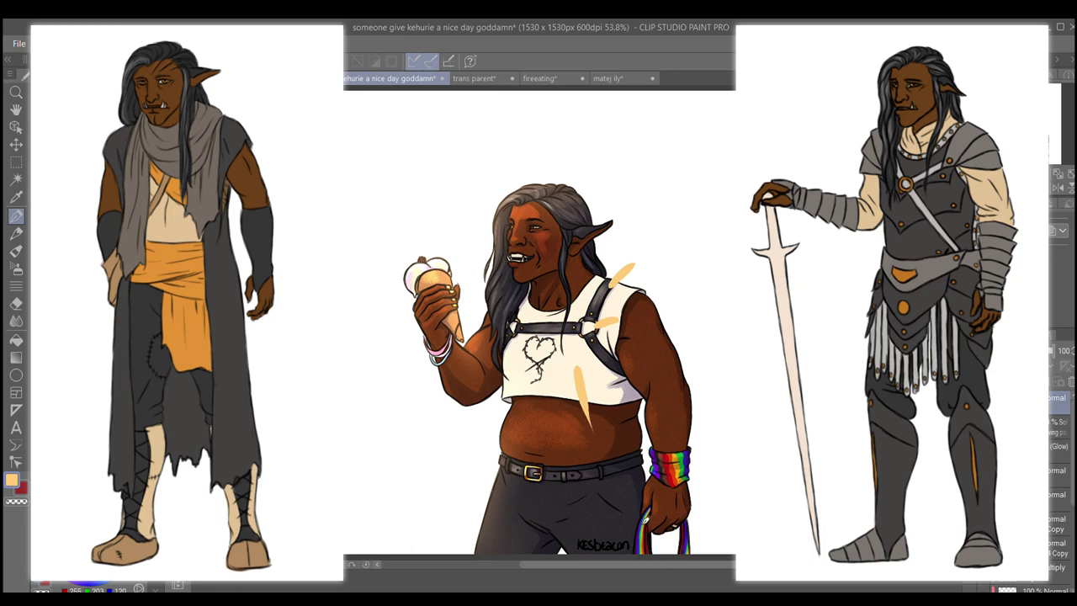
{"action": "key", "text": "ctrl+z"}
{"action": "key", "text": "ctrl+z"}
{"action": "key", "text": "ctrl+z"}
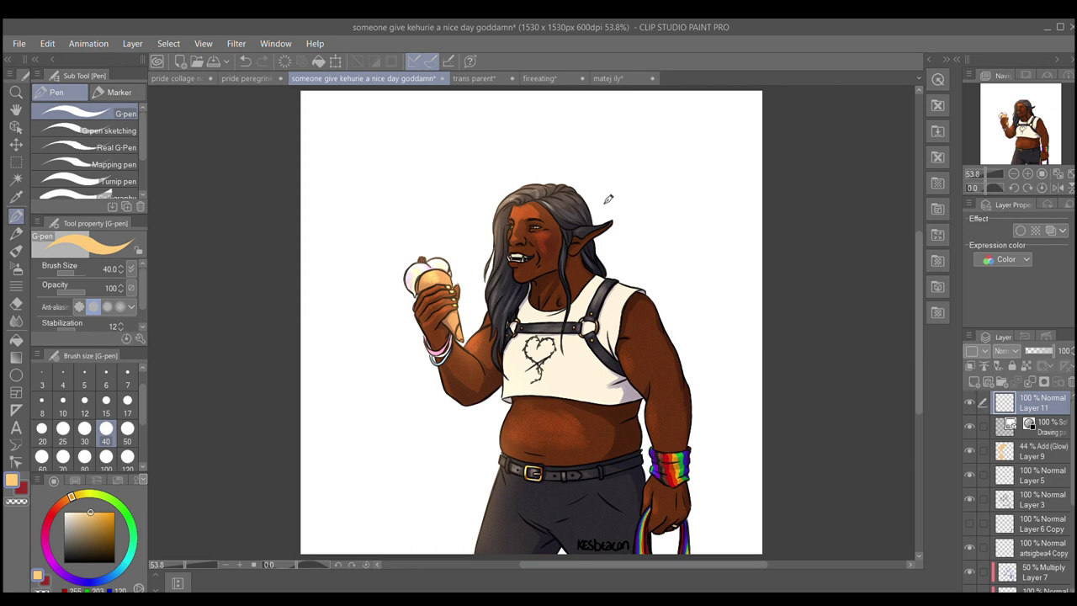
- Draw light-orange G-pen strokes forming a small arrow that points at the character's ear tip on Layer 11
{"action": "left_click", "coordinate": [1027, 174]}
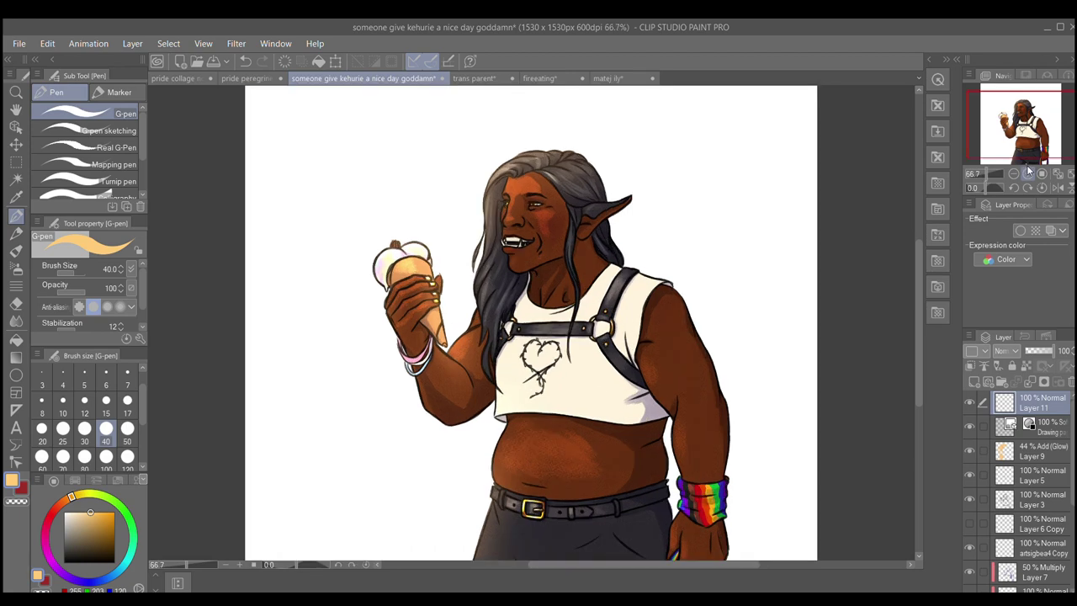
{"action": "left_click", "coordinate": [1027, 174]}
{"action": "left_click_drag", "start_coordinate": [922, 251], "coordinate": [919, 243]}
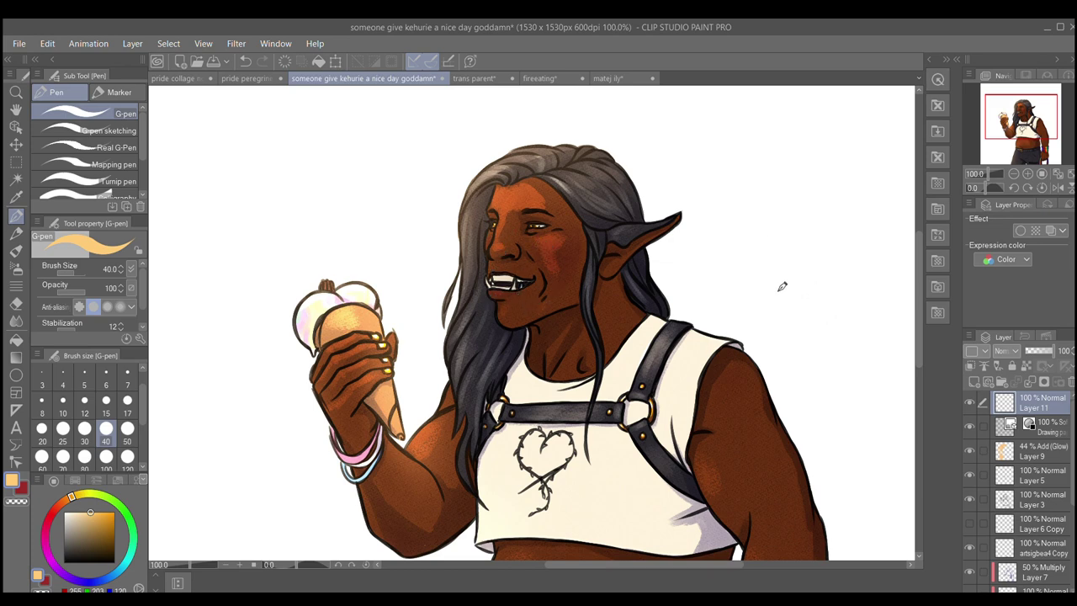
{"action": "mouse_move", "coordinate": [689, 193]}
{"action": "left_mouse_down"}
{"action": "mouse_move", "coordinate": [715, 169]}
{"action": "mouse_move", "coordinate": [702, 210]}
{"action": "left_mouse_up"}
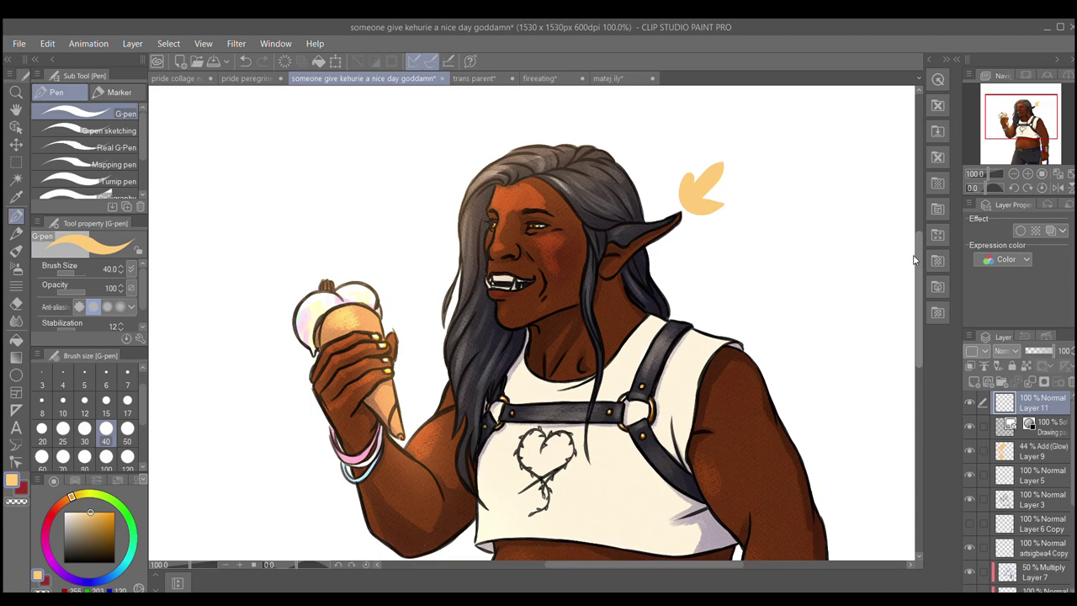
- Hide the line art on Layer 3 and examine the colouring of the face, hand and harness at 200% zoom
{"action": "mouse_move", "coordinate": [915, 259]}
{"action": "left_mouse_down"}
{"action": "mouse_move", "coordinate": [915, 344]}
{"action": "mouse_move", "coordinate": [917, 270]}
{"action": "left_mouse_up"}
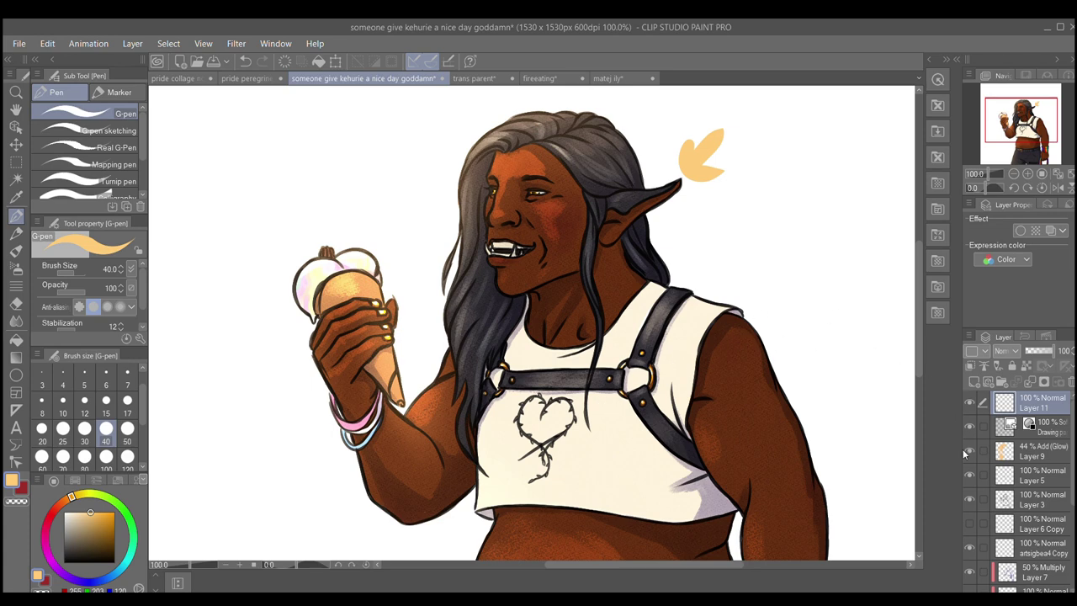
{"action": "left_click", "coordinate": [965, 498]}
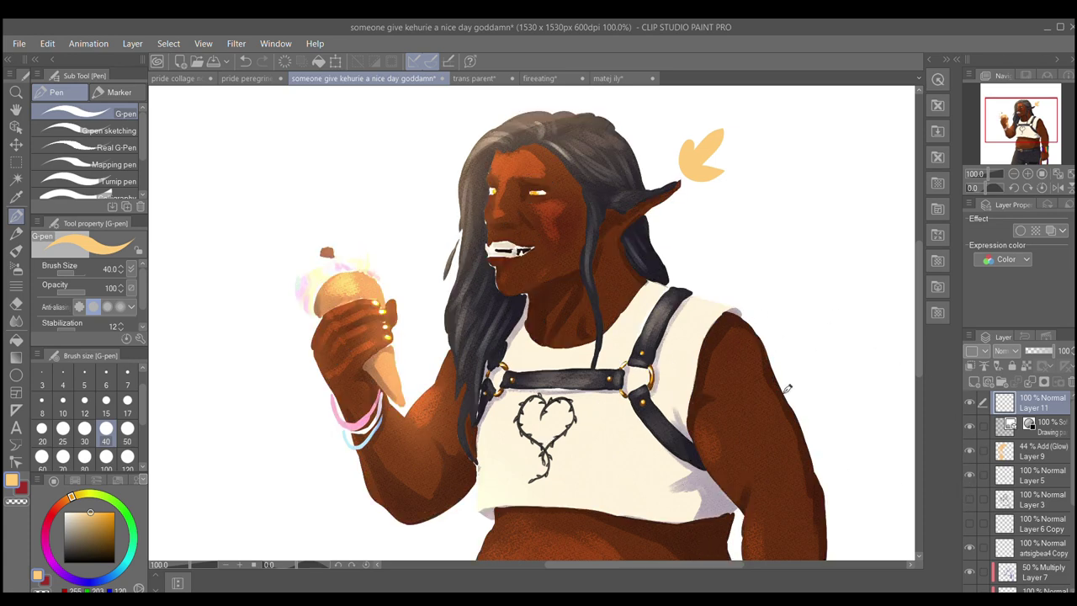
{"action": "left_click", "coordinate": [1028, 173]}
{"action": "left_click", "coordinate": [1027, 173]}
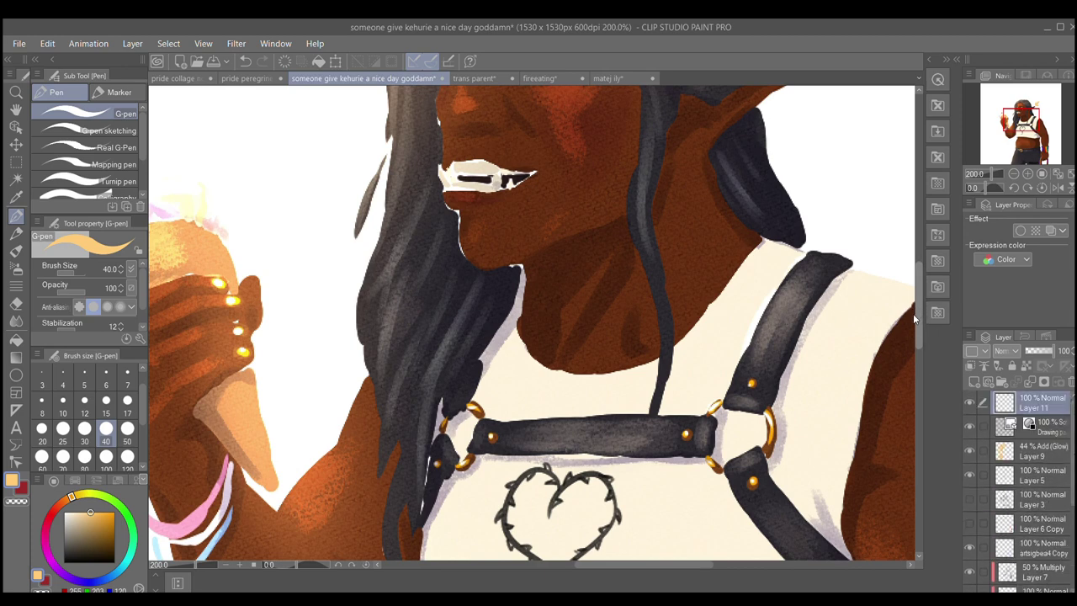
{"action": "mouse_move", "coordinate": [918, 319]}
{"action": "left_mouse_down"}
{"action": "mouse_move", "coordinate": [919, 284]}
{"action": "mouse_move", "coordinate": [917, 312]}
{"action": "left_mouse_up"}
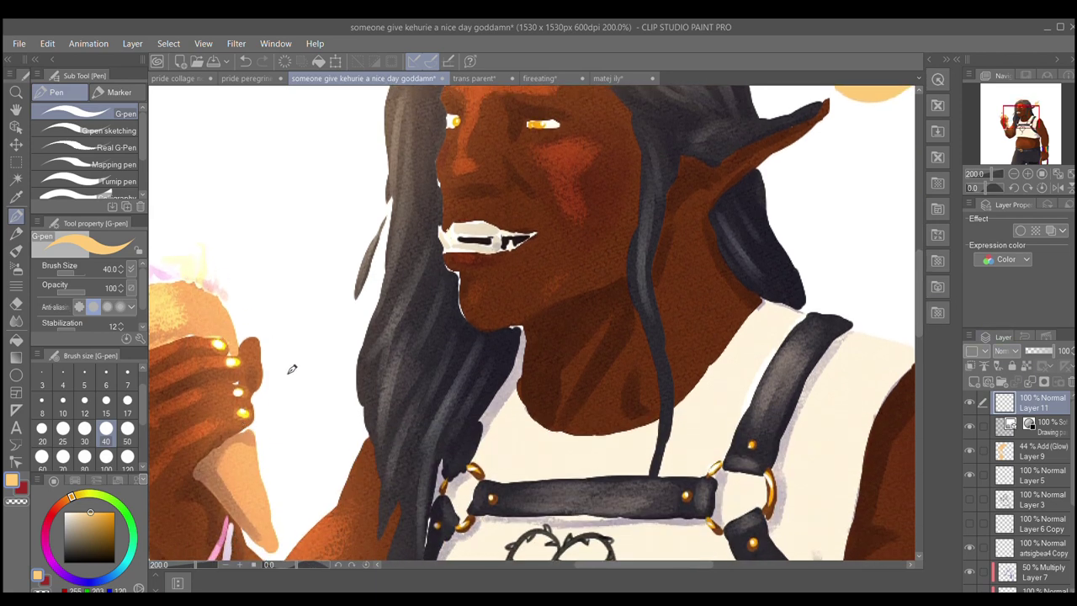
- Circle the yellow fingernails with a light-orange pen stroke, undo it, and show the Layer 3 line art again
{"action": "mouse_move", "coordinate": [207, 308]}
{"action": "left_mouse_down"}
{"action": "mouse_move", "coordinate": [252, 461]}
{"action": "mouse_move", "coordinate": [197, 313]}
{"action": "left_mouse_up"}
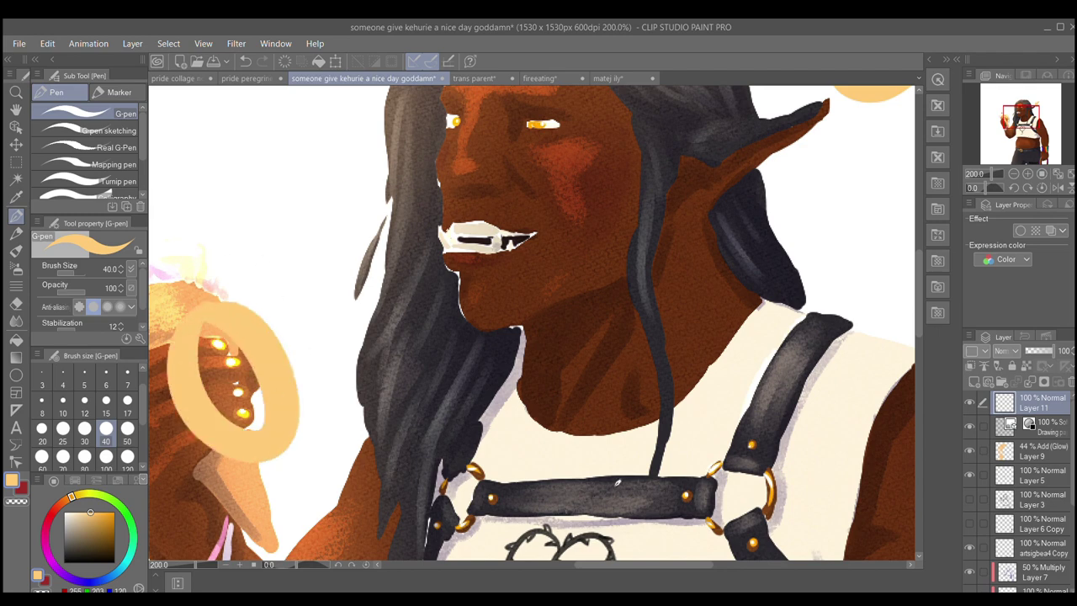
{"action": "key", "text": "ctrl+z"}
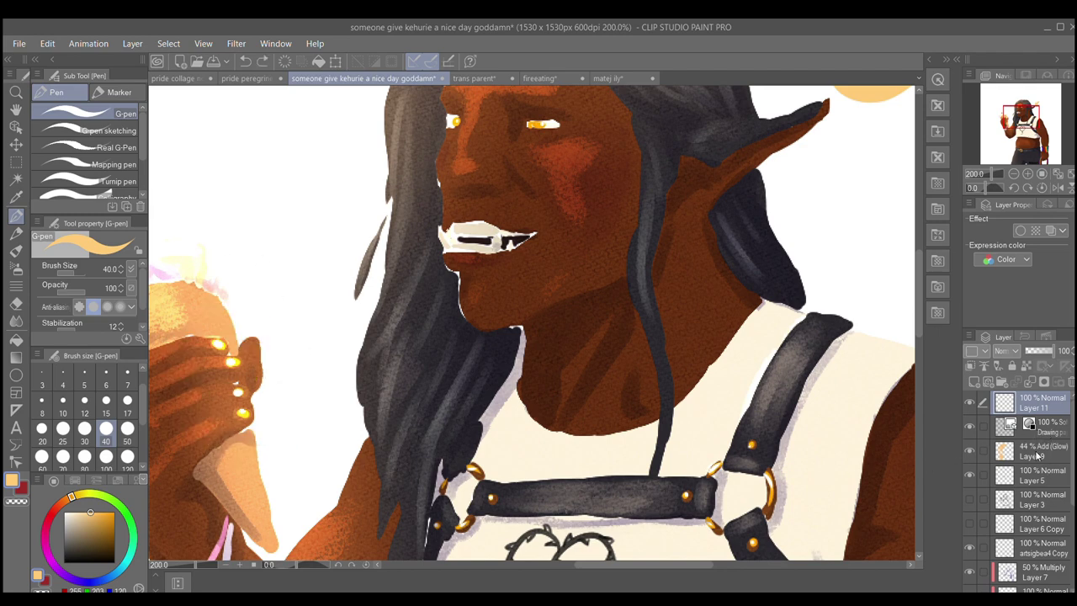
{"action": "key", "text": "ctrl+minus"}
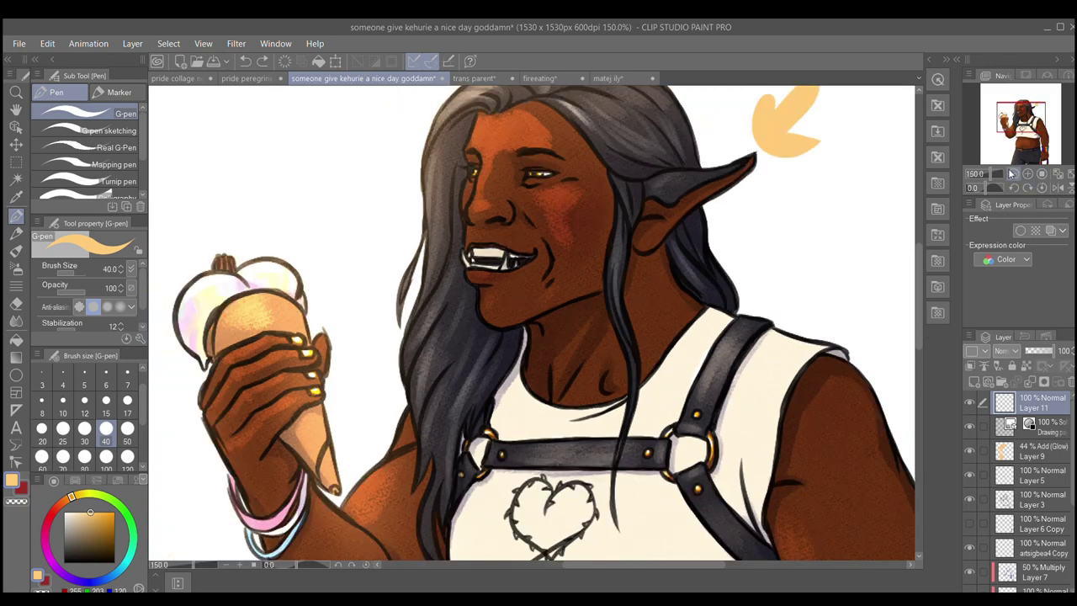
{"action": "left_click", "coordinate": [1013, 174]}
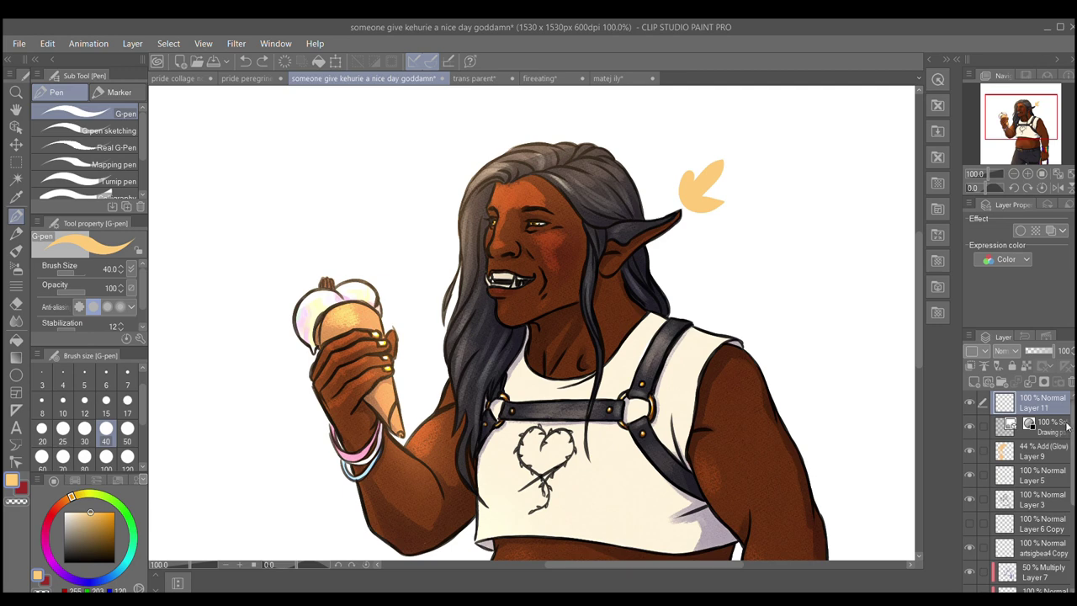
- Try the orange glow on Layer 9 at 100% opacity and in Normal blending mode, and undo the changes
{"action": "left_click", "coordinate": [1056, 451]}
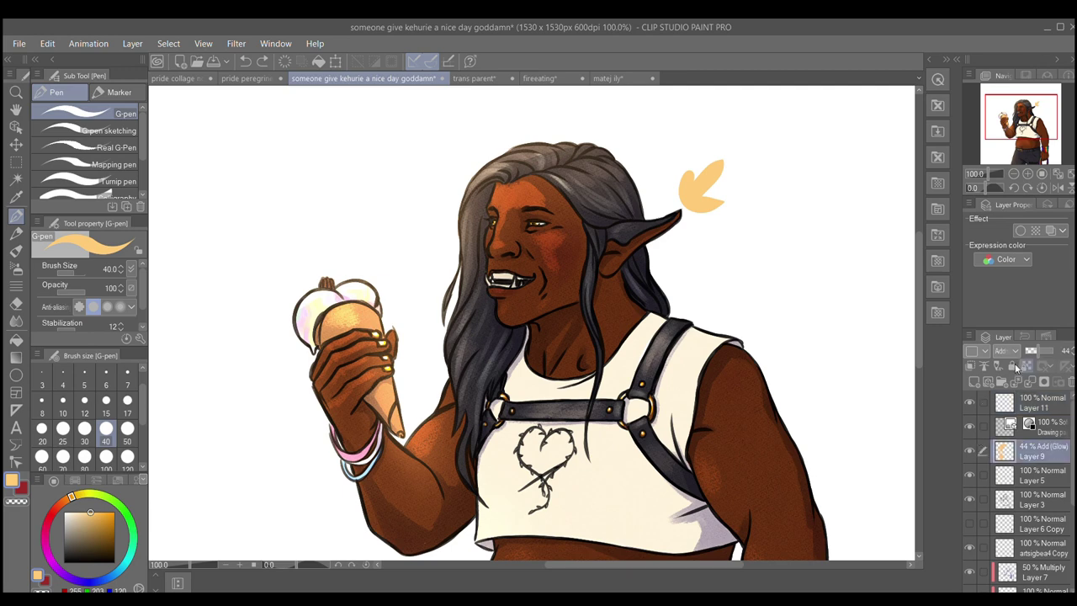
{"action": "left_click_drag", "start_coordinate": [1034, 350], "coordinate": [1068, 351]}
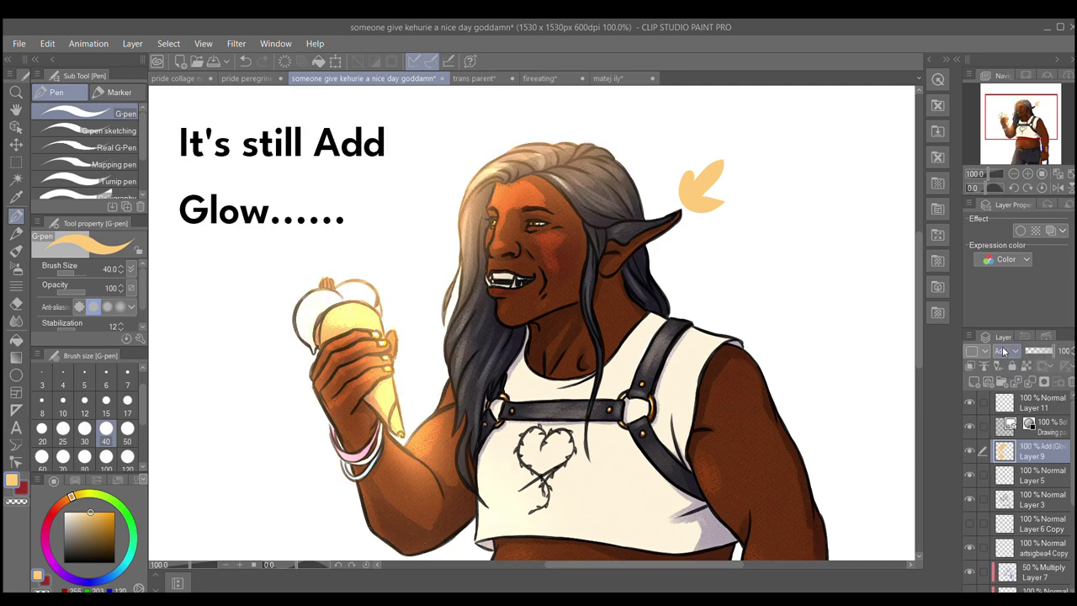
{"action": "left_click", "coordinate": [1014, 173]}
{"action": "left_click", "coordinate": [1014, 173]}
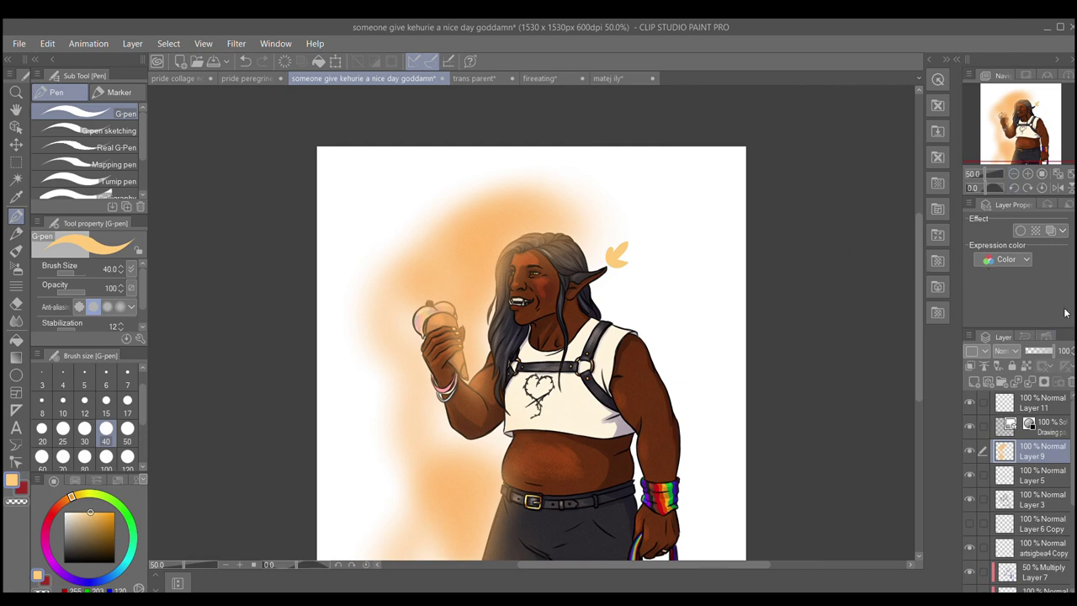
{"action": "key", "text": "ctrl+z"}
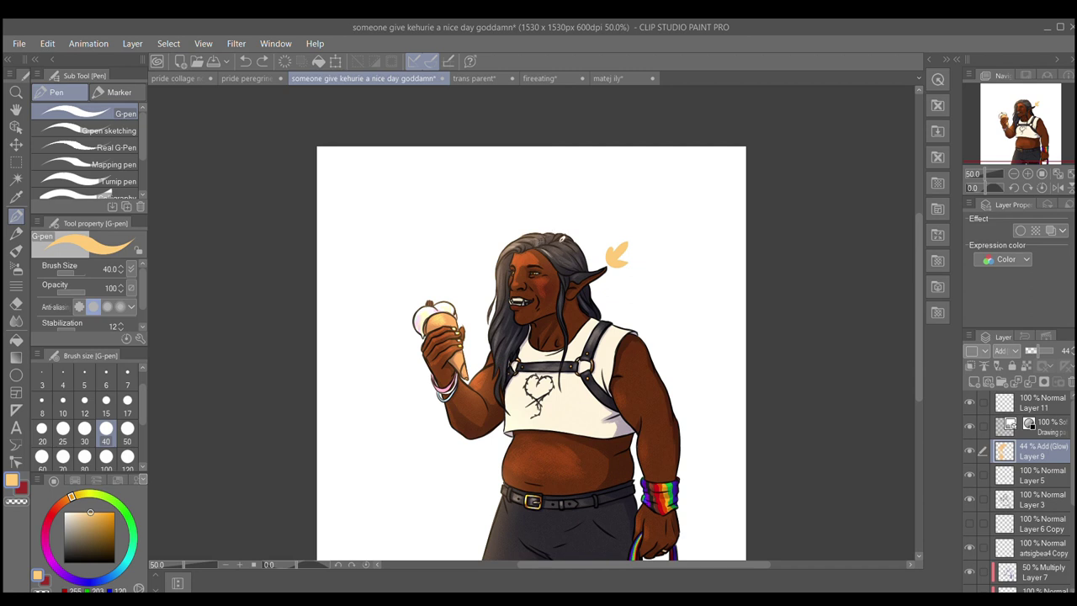
- Switch to the trans parent drawing
{"action": "left_click", "coordinate": [469, 78]}
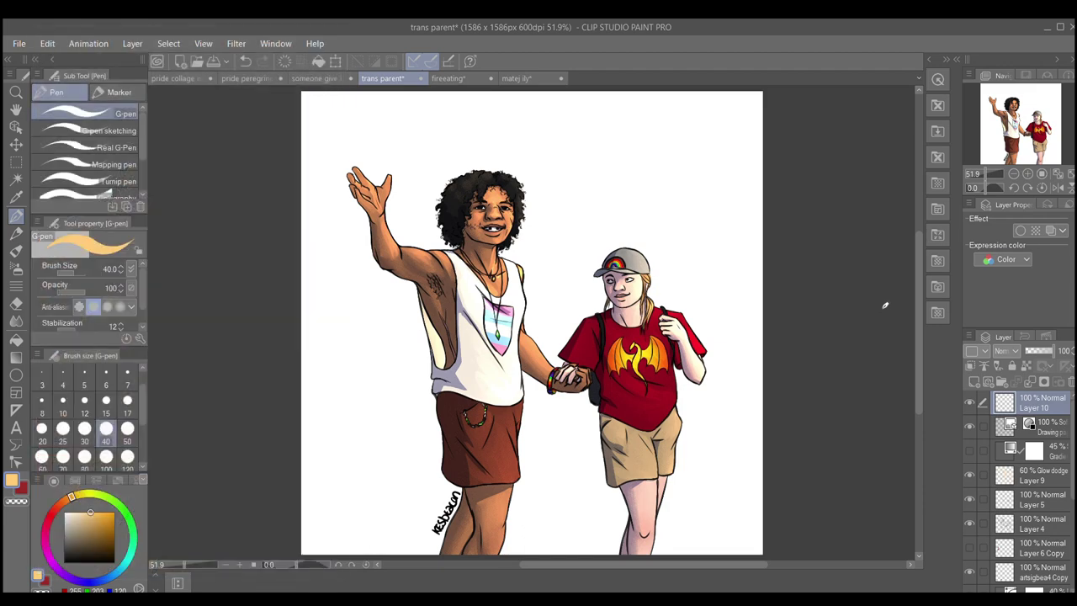
- Draw a light-orange arrow on Layer 10 pointing down to the curly-haired figure's head
{"action": "mouse_move", "coordinate": [418, 120]}
{"action": "left_mouse_down"}
{"action": "mouse_move", "coordinate": [431, 163]}
{"action": "mouse_move", "coordinate": [408, 164]}
{"action": "mouse_move", "coordinate": [454, 144]}
{"action": "left_mouse_up"}
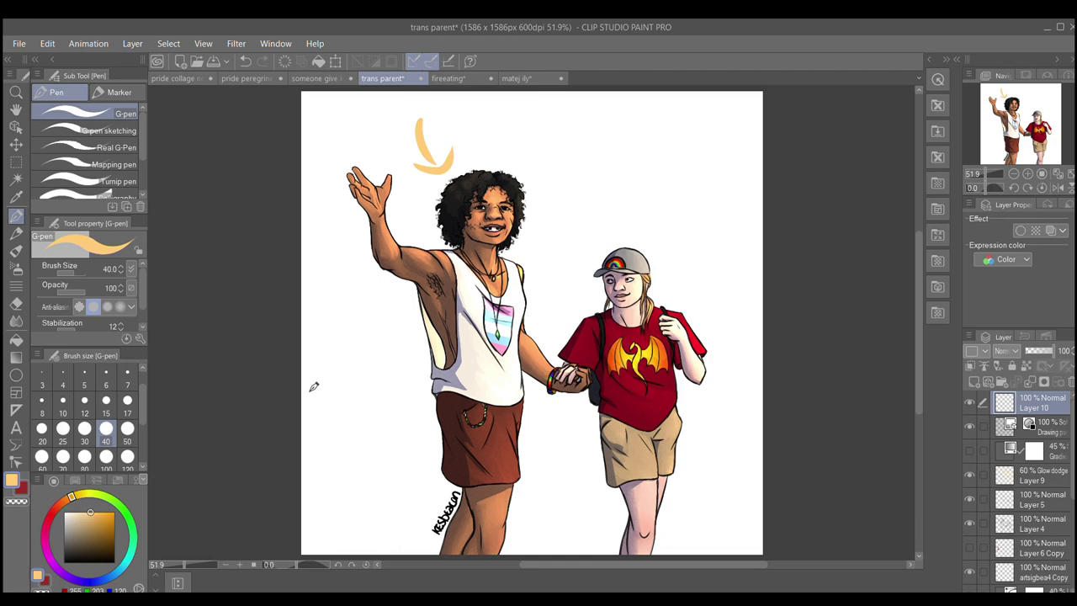
- Try the Multiply shading on Layer 7 at 100% opacity and return it to 51%
{"action": "scroll", "coordinate": [1070, 501], "scroll_direction": "down", "scroll_amount": 4}
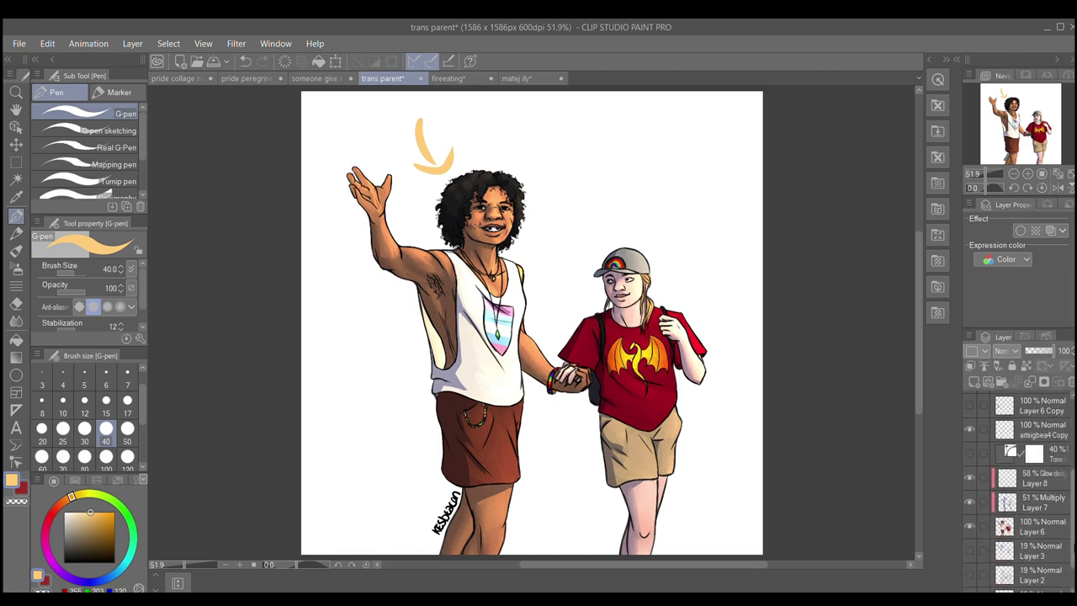
{"action": "scroll", "coordinate": [1018, 488], "scroll_direction": "down", "scroll_amount": 1}
{"action": "left_click", "coordinate": [1035, 489]}
{"action": "left_click_drag", "start_coordinate": [1031, 350], "coordinate": [1053, 350]}
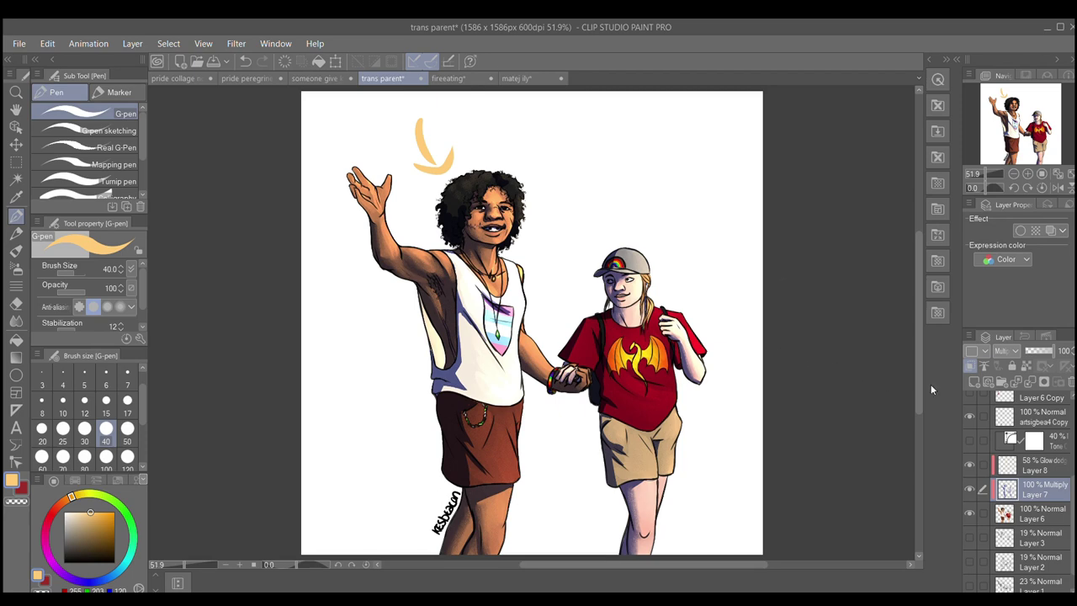
{"action": "left_click", "coordinate": [1032, 352]}
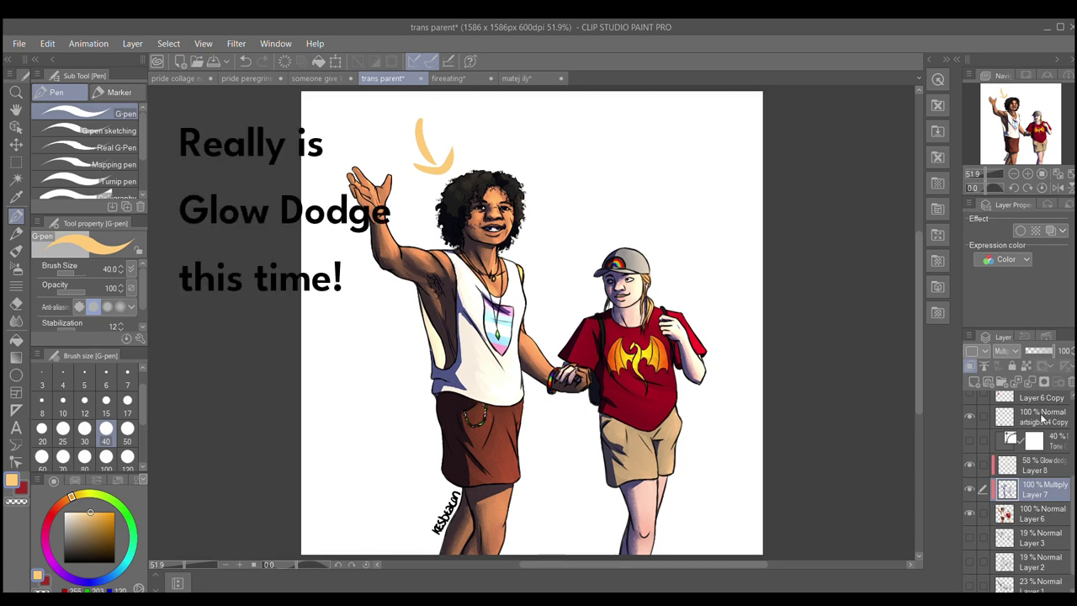
- Circle the capped figure's raised arm and backpack strap with a light-orange pen stroke on Layer 10 at 100% zoom
{"action": "left_click", "coordinate": [1027, 173]}
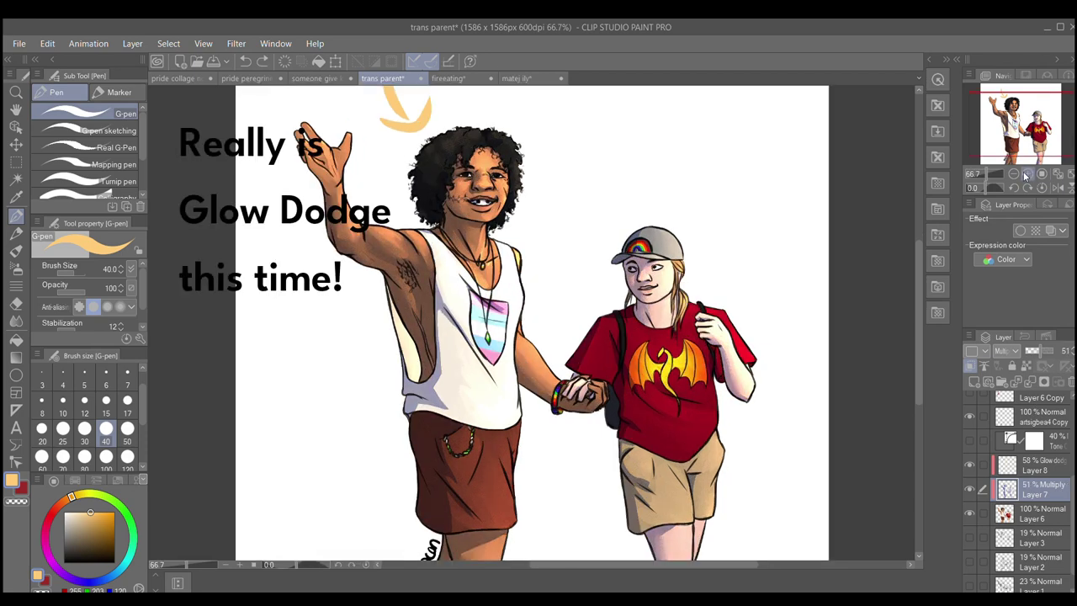
{"action": "left_click", "coordinate": [1027, 173]}
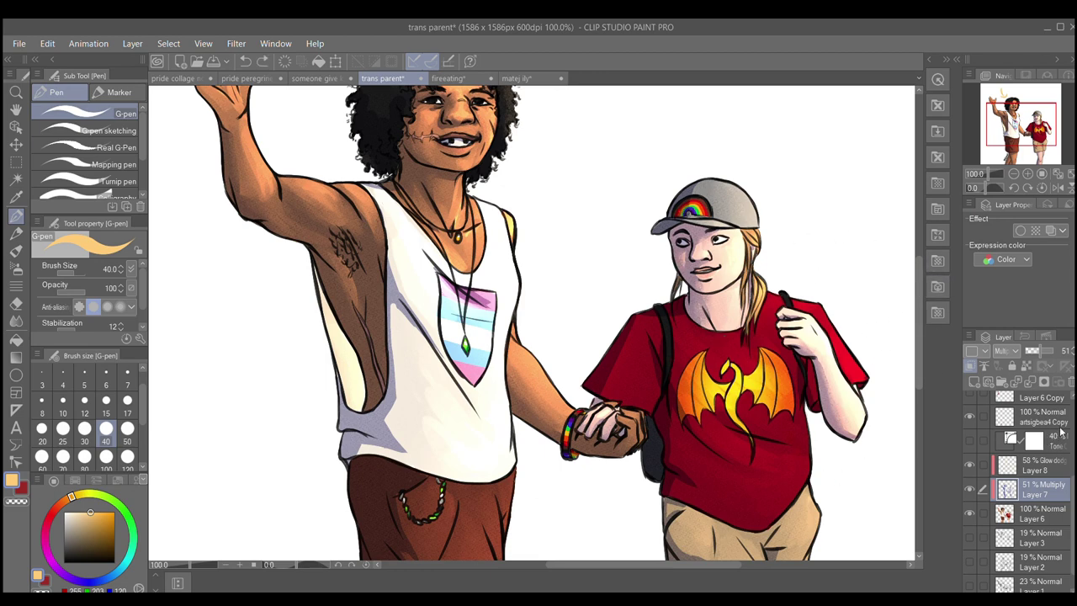
{"action": "scroll", "coordinate": [1066, 397], "scroll_direction": "up", "scroll_amount": 3}
{"action": "left_click", "coordinate": [1053, 399]}
{"action": "mouse_move", "coordinate": [832, 271]}
{"action": "left_mouse_down"}
{"action": "mouse_move", "coordinate": [763, 289]}
{"action": "mouse_move", "coordinate": [860, 292]}
{"action": "left_mouse_up"}
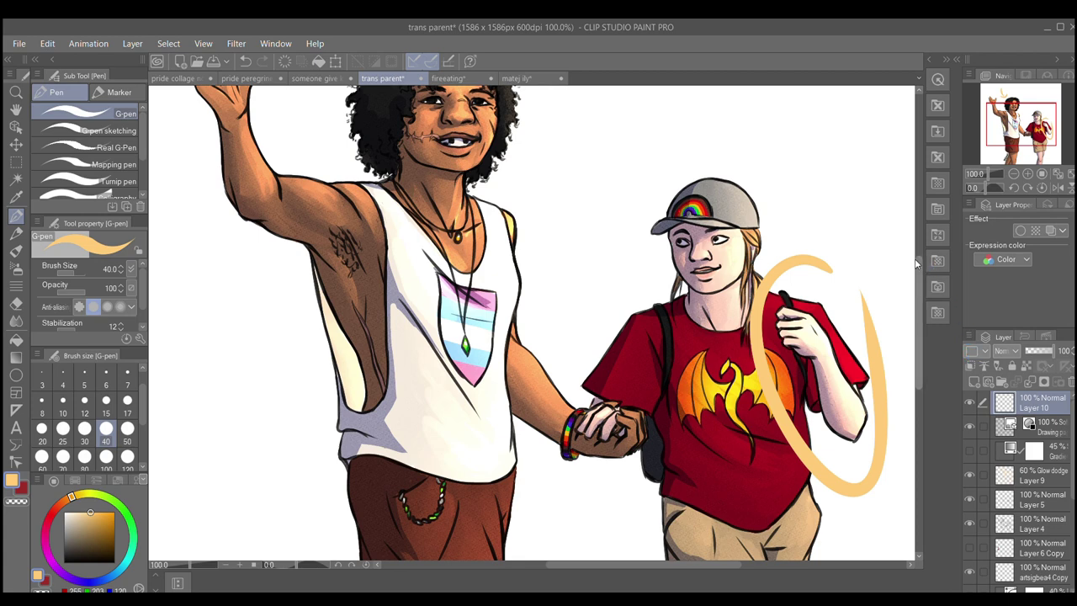
{"action": "left_click_drag", "start_coordinate": [918, 263], "coordinate": [919, 222]}
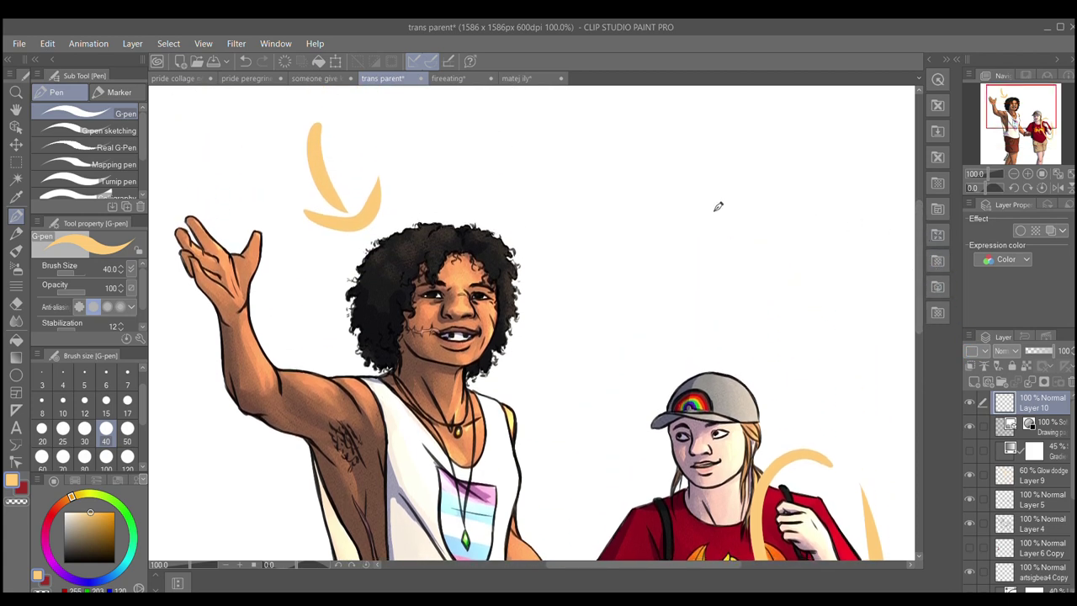
- Switch to the fireeating drawing and paint light-orange flames in the empty background beside the figure using the Flame decoration brush at size 300
{"action": "left_click", "coordinate": [451, 78]}
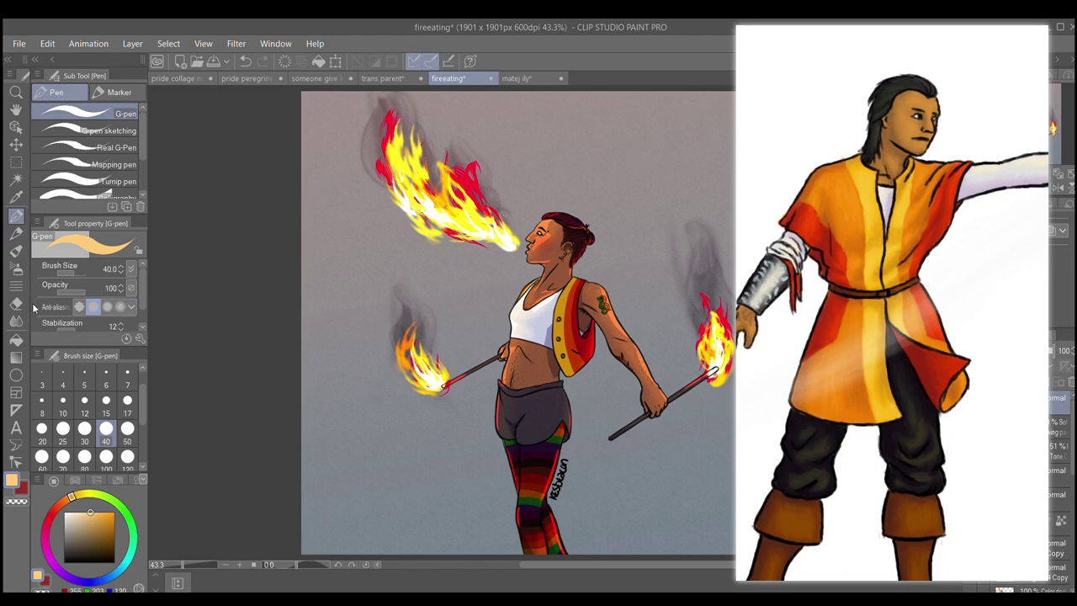
{"action": "left_click", "coordinate": [16, 286]}
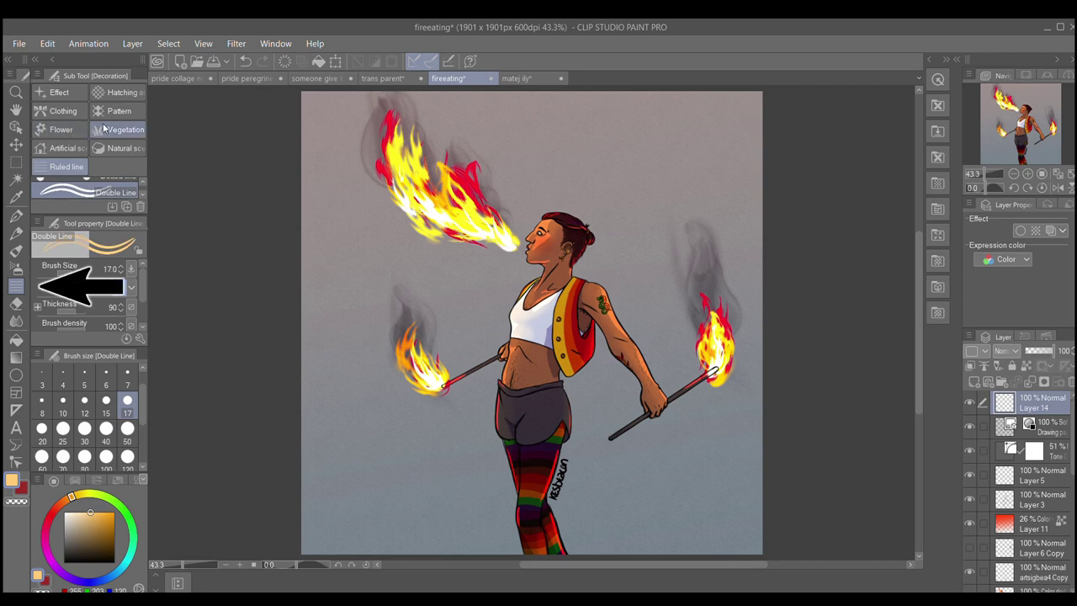
{"action": "left_click", "coordinate": [117, 148]}
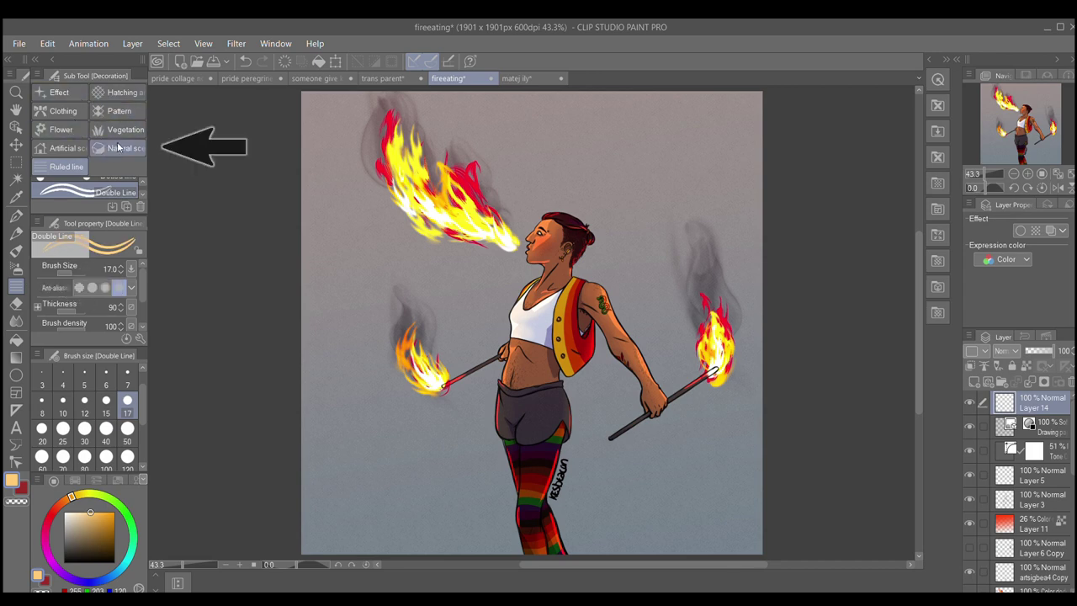
{"action": "left_click", "coordinate": [126, 191]}
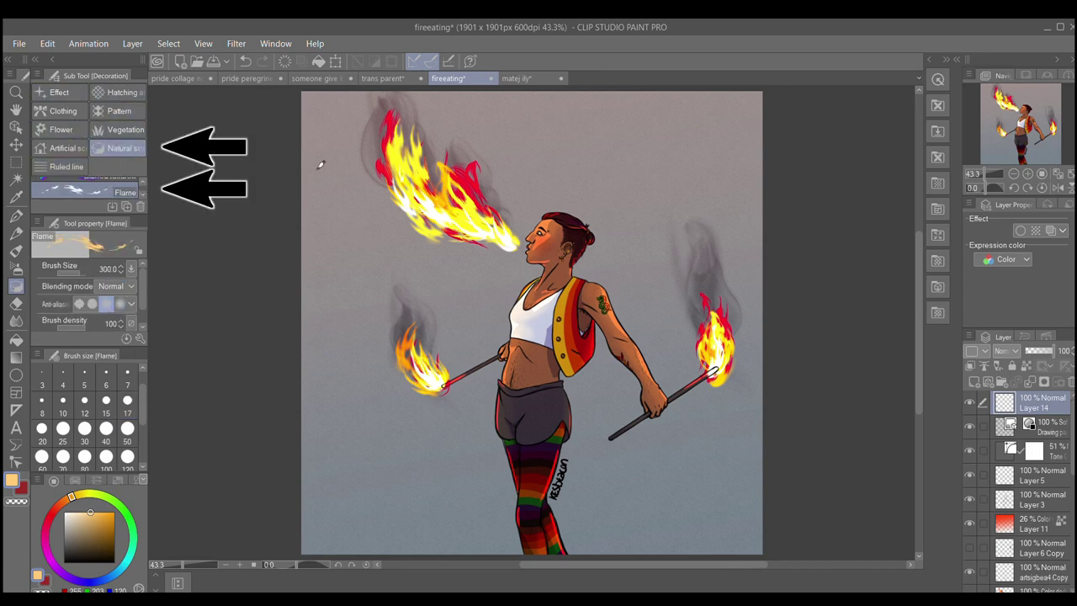
{"action": "mouse_move", "coordinate": [324, 137]}
{"action": "left_mouse_down"}
{"action": "mouse_move", "coordinate": [352, 240]}
{"action": "mouse_move", "coordinate": [353, 463]}
{"action": "left_mouse_up"}
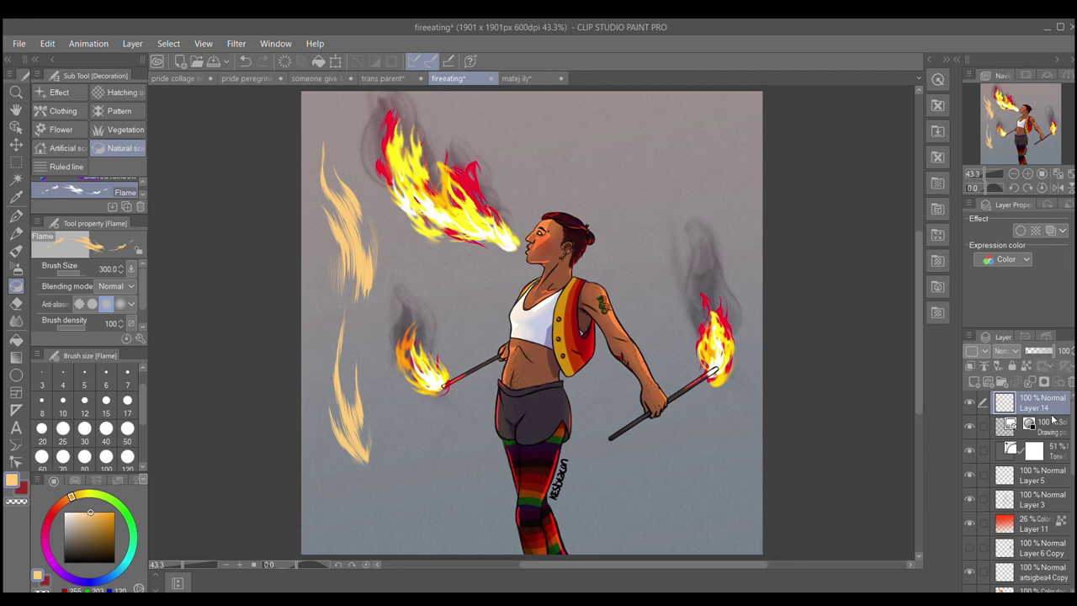
- Paint faint smoke wisps around the light-orange flames with the 煙草ブラシくゆる brush at size 300
{"action": "scroll", "coordinate": [1071, 424], "scroll_direction": "down", "scroll_amount": 5}
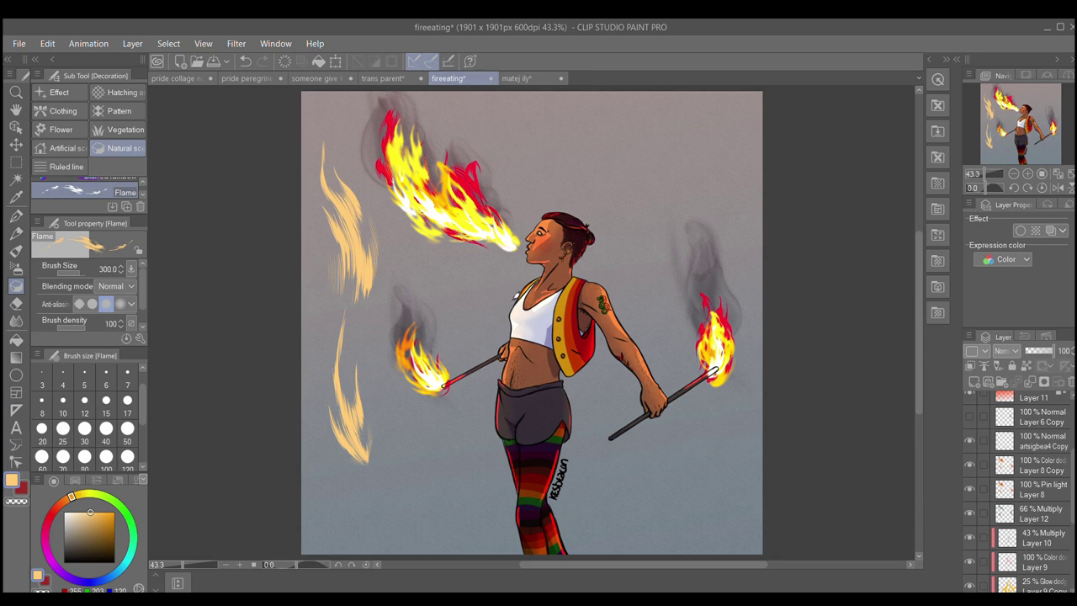
{"action": "scroll", "coordinate": [140, 192], "scroll_direction": "down", "scroll_amount": 4}
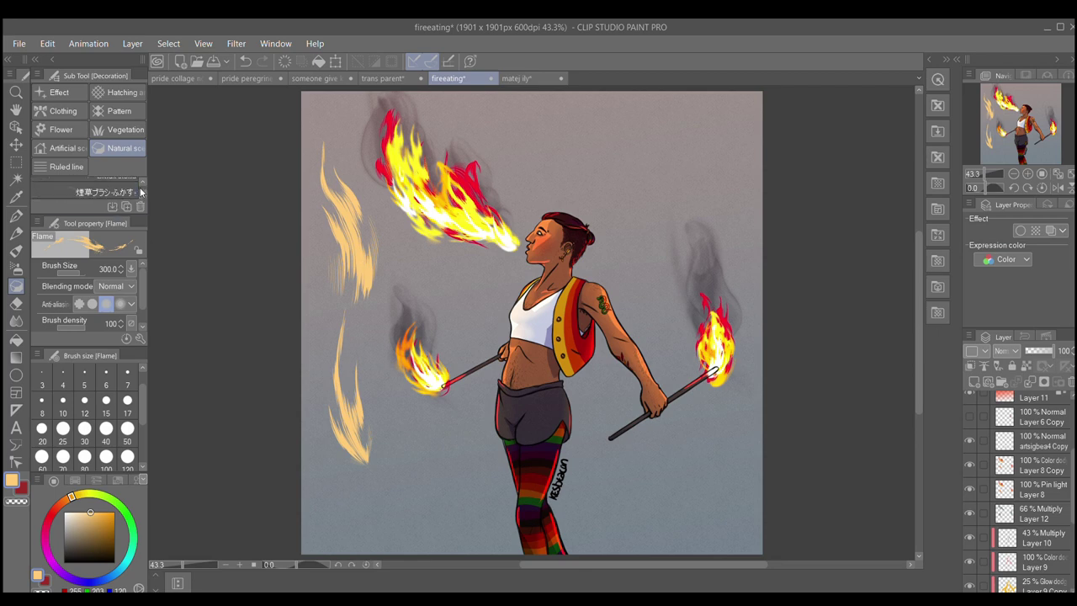
{"action": "left_click", "coordinate": [126, 192]}
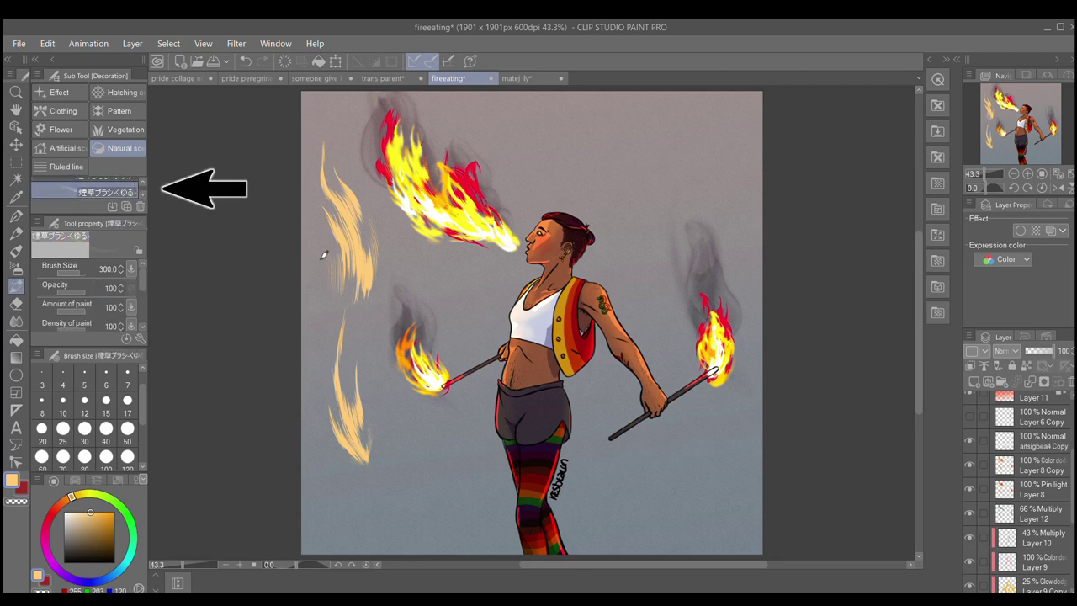
{"action": "mouse_move", "coordinate": [326, 443]}
{"action": "left_mouse_down"}
{"action": "mouse_move", "coordinate": [399, 517]}
{"action": "mouse_move", "coordinate": [407, 490]}
{"action": "mouse_move", "coordinate": [364, 376]}
{"action": "mouse_move", "coordinate": [381, 325]}
{"action": "mouse_move", "coordinate": [410, 461]}
{"action": "mouse_move", "coordinate": [390, 421]}
{"action": "mouse_move", "coordinate": [377, 303]}
{"action": "left_mouse_up"}
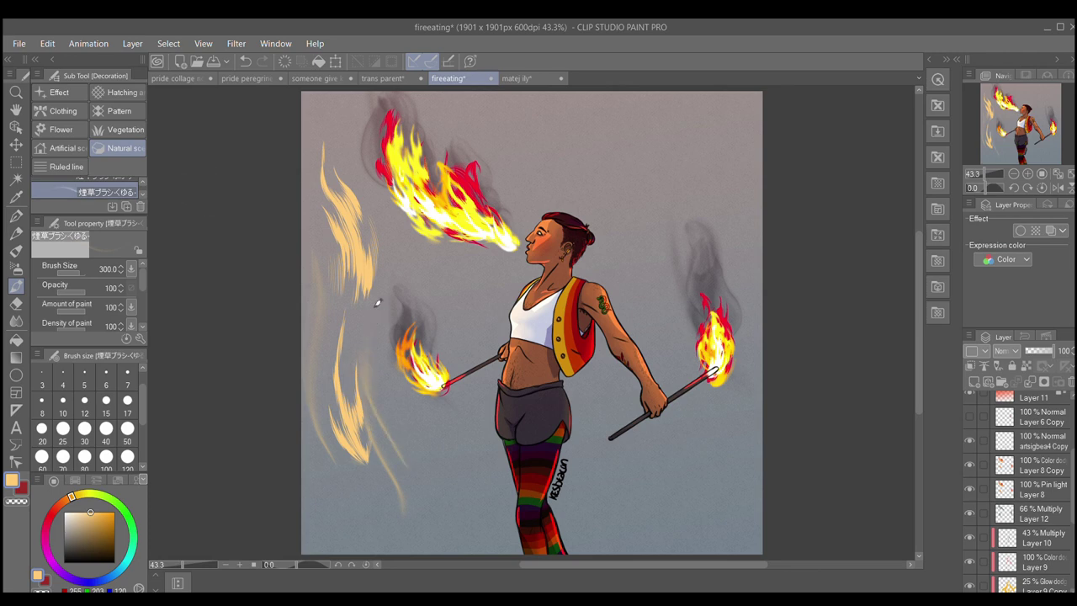
- Hide Layer 11, show the colour swatches on Layer 6 Copy, and bring them into view at 100% zoom
{"action": "left_click", "coordinate": [969, 395]}
{"action": "left_click", "coordinate": [968, 418]}
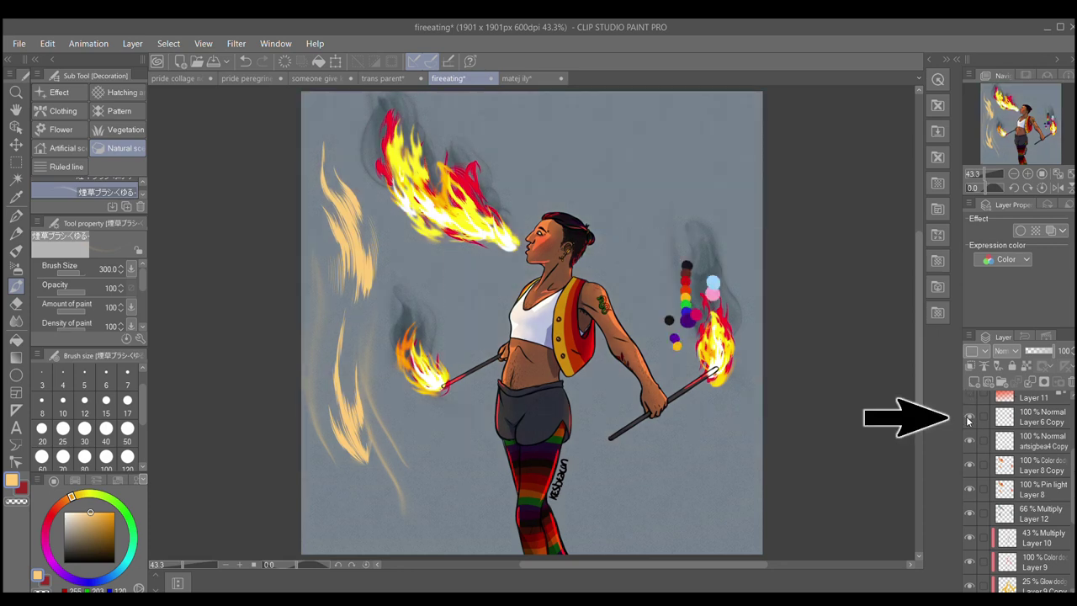
{"action": "left_click", "coordinate": [1025, 174]}
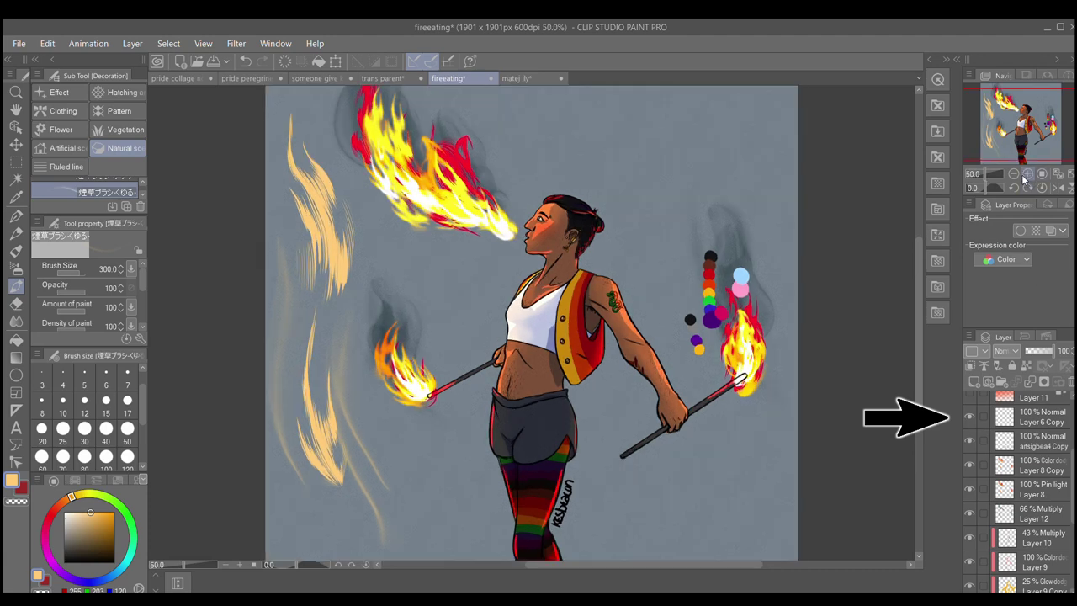
{"action": "left_click", "coordinate": [1026, 174]}
{"action": "left_click", "coordinate": [1025, 174]}
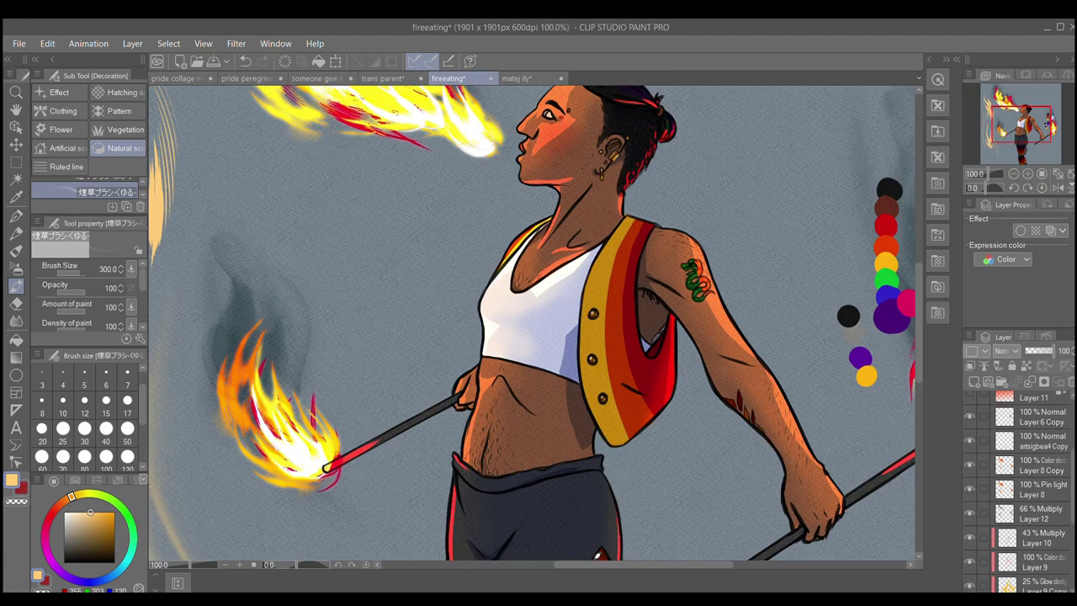
{"action": "left_click_drag", "start_coordinate": [597, 565], "coordinate": [687, 566]}
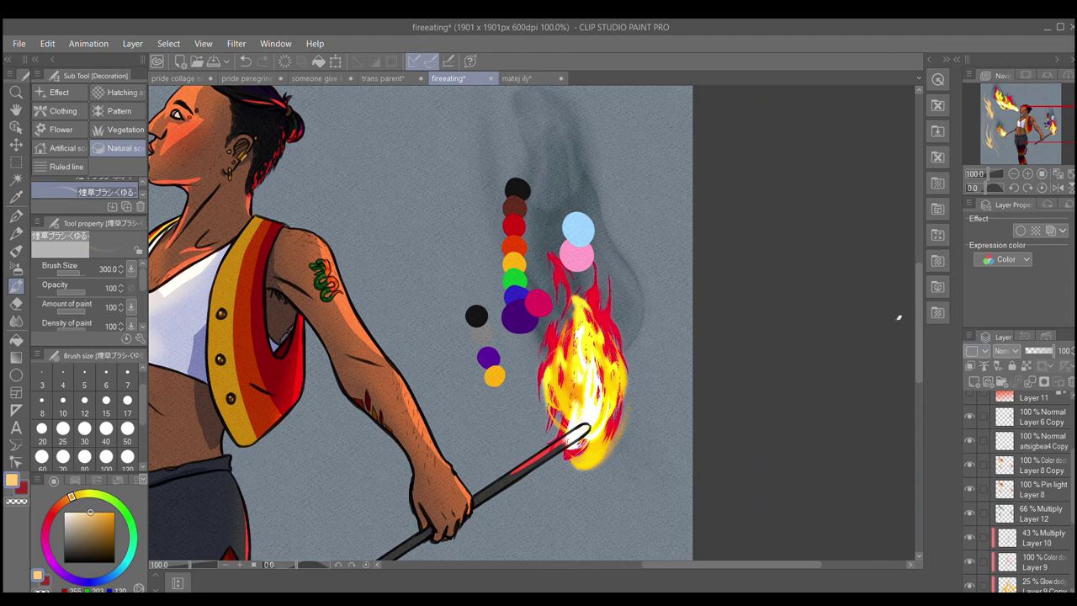
- Circle the colour swatches beside the torch flame with a light-orange G-pen stroke on Layer 14
{"action": "scroll", "coordinate": [1067, 407], "scroll_direction": "up", "scroll_amount": 5}
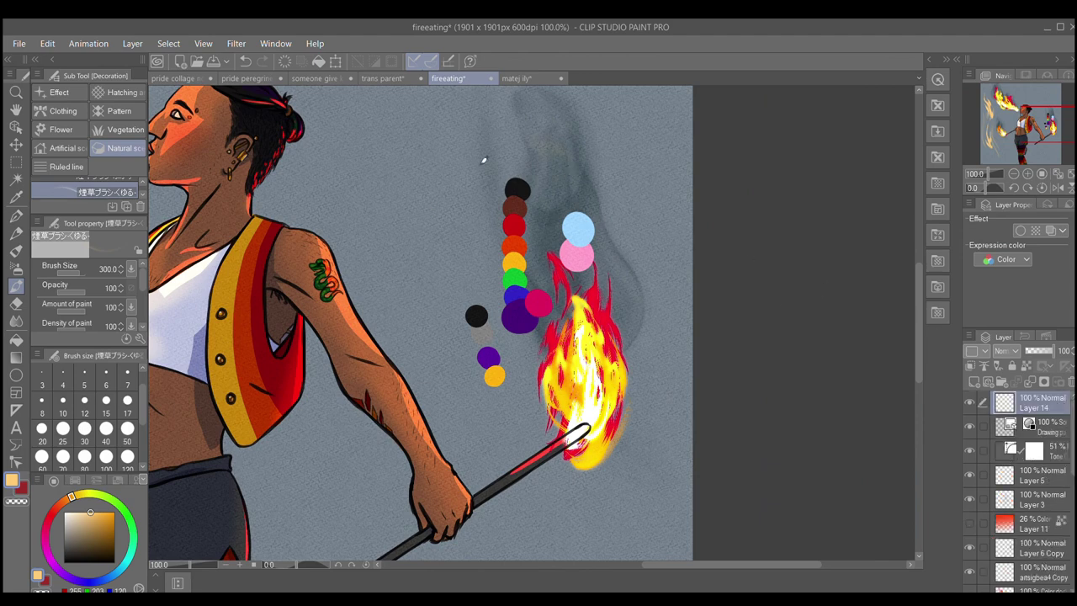
{"action": "key", "text": "p"}
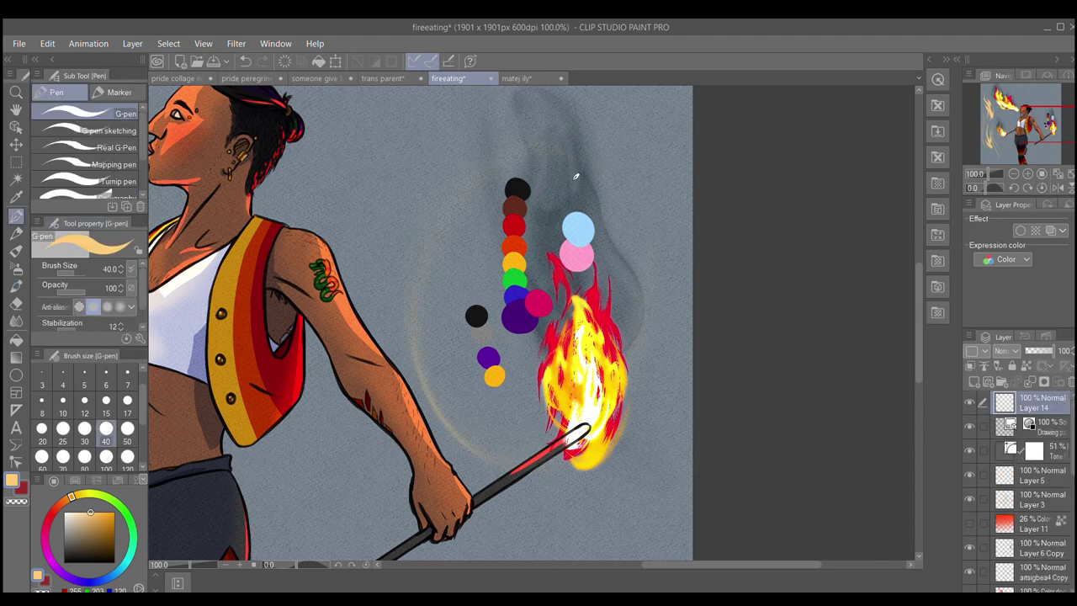
{"action": "mouse_move", "coordinate": [582, 137]}
{"action": "left_mouse_down"}
{"action": "mouse_move", "coordinate": [426, 361]}
{"action": "mouse_move", "coordinate": [584, 138]}
{"action": "left_mouse_up"}
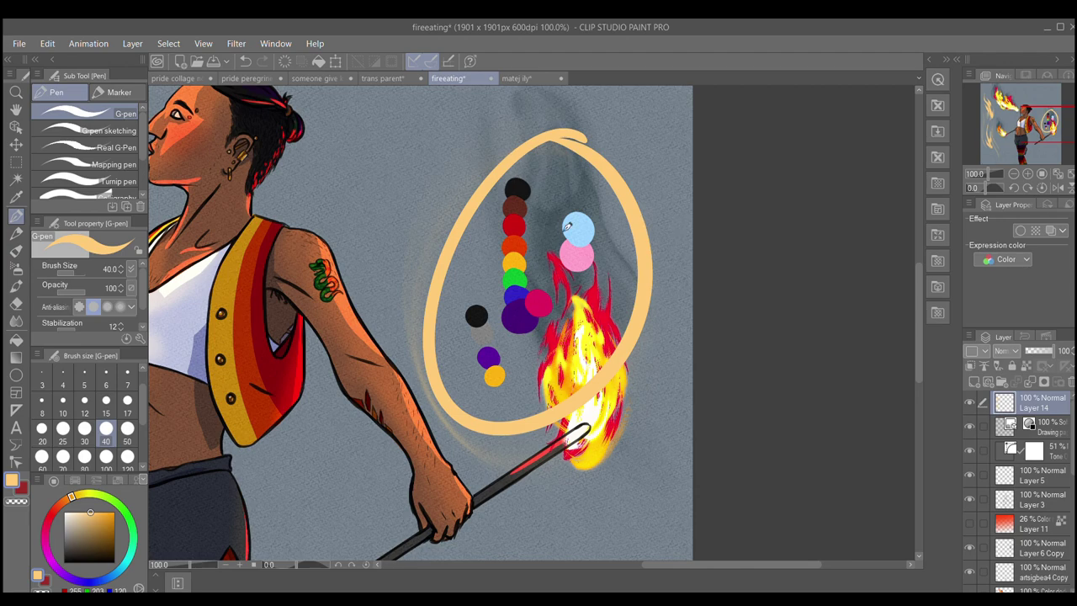
- Look at the someone give kehurie and pride peregrine drawings, and return to the fireeating drawing to examine the striped leggings
{"action": "left_click", "coordinate": [385, 78]}
{"action": "left_click", "coordinate": [306, 76]}
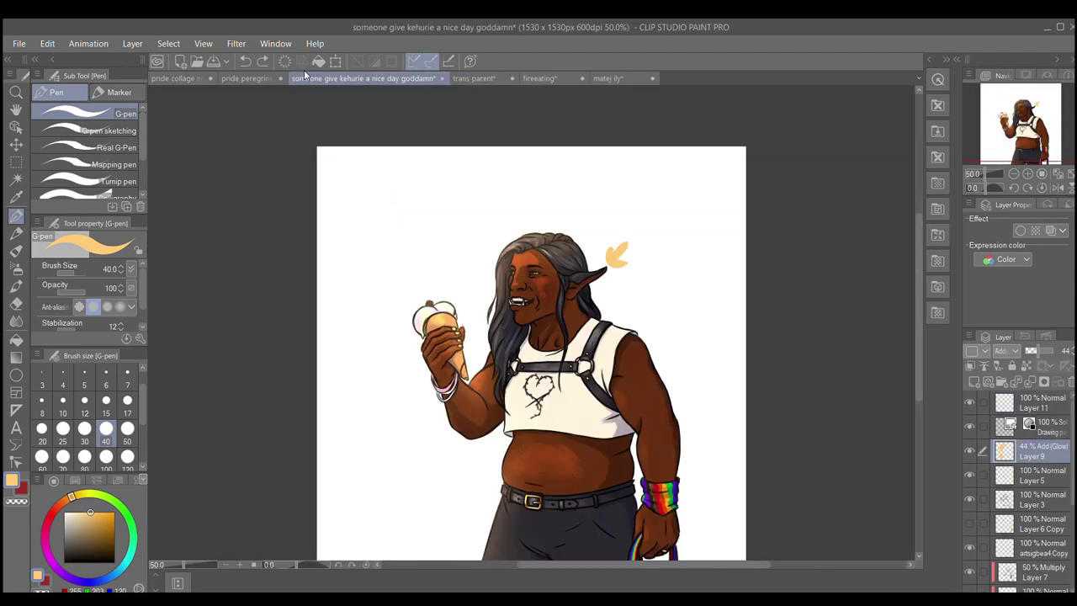
{"action": "left_click", "coordinate": [251, 76]}
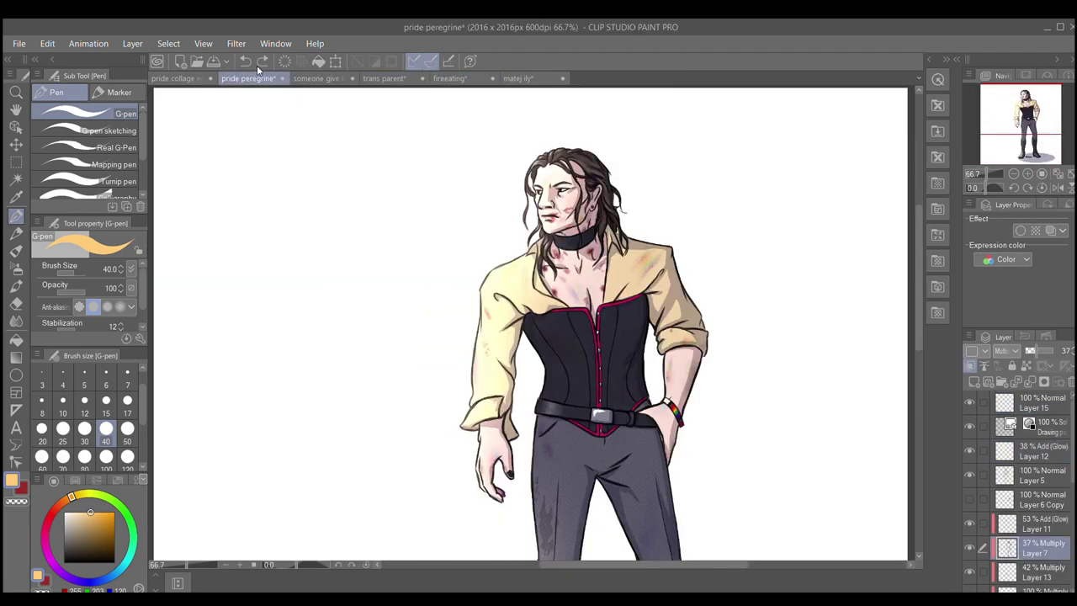
{"action": "left_click", "coordinate": [449, 79]}
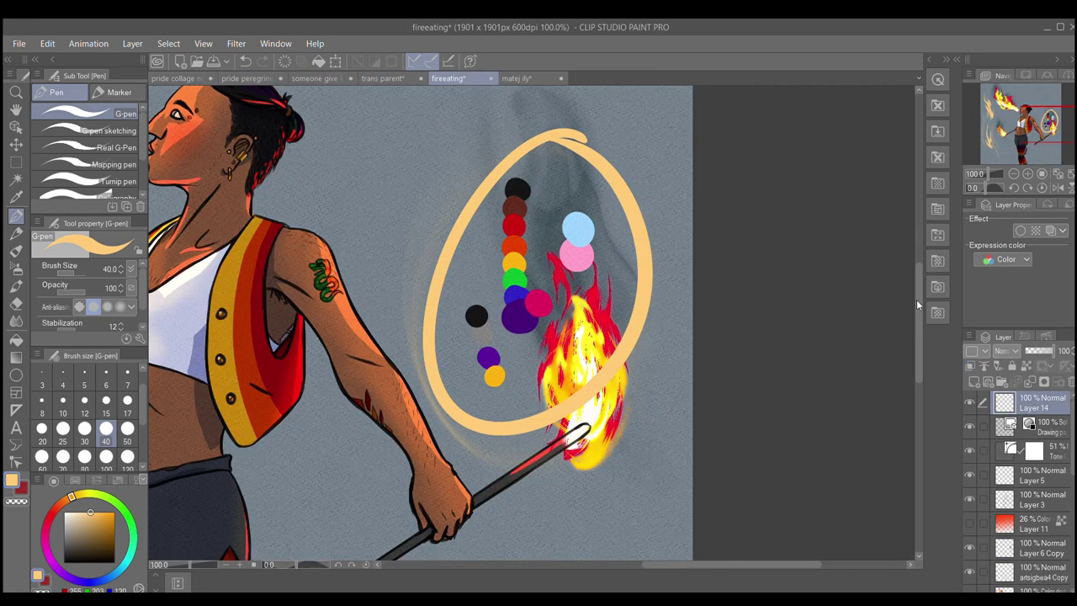
{"action": "left_click_drag", "start_coordinate": [911, 277], "coordinate": [917, 369]}
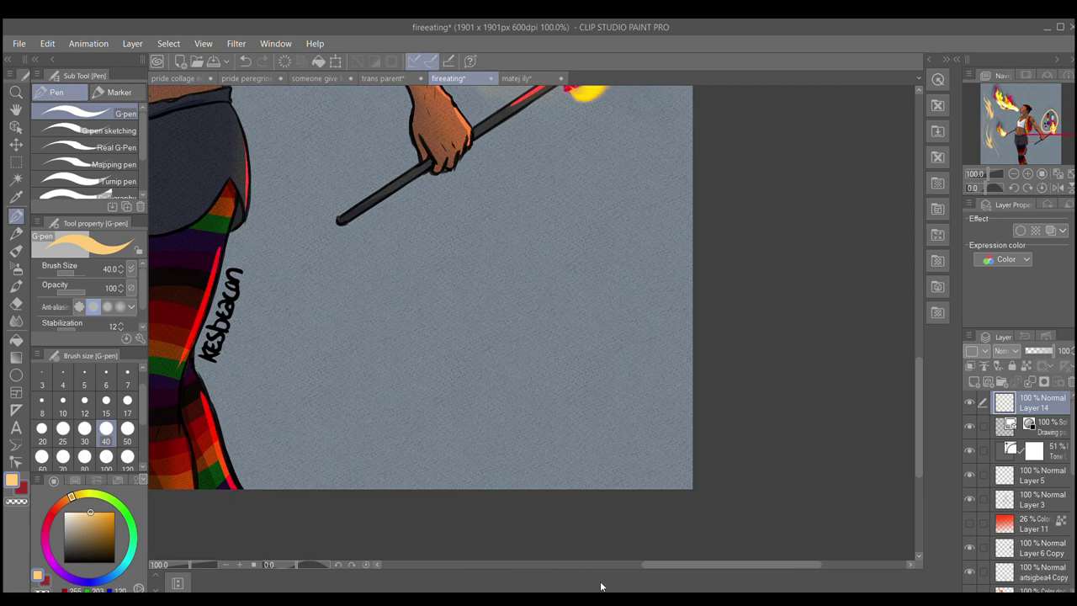
{"action": "left_click_drag", "start_coordinate": [655, 559], "coordinate": [592, 558]}
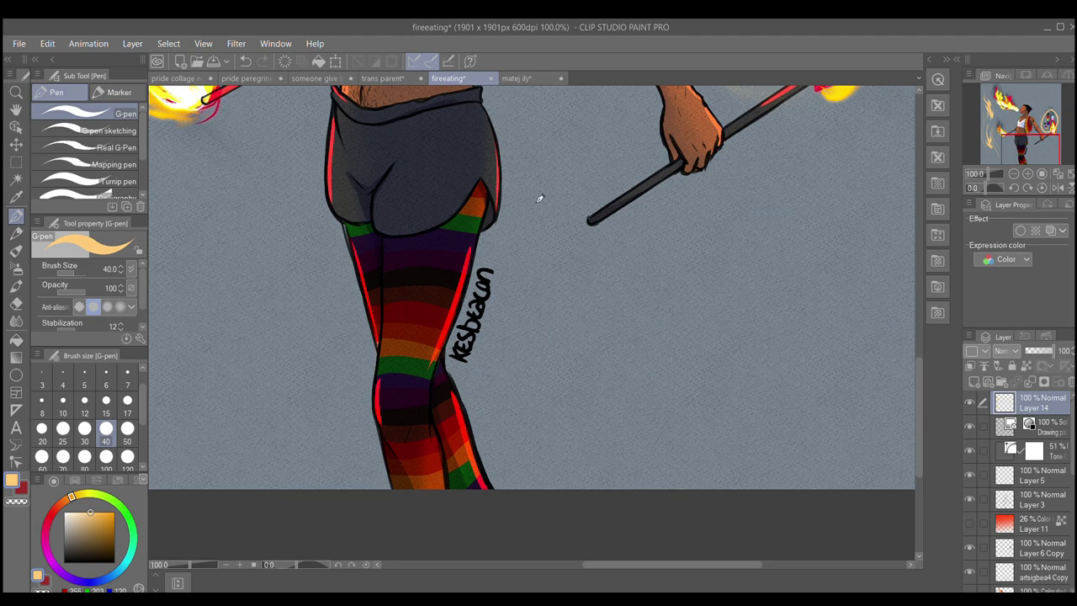
- Switch to the matej ily drawing and hide the figure's colour, shading, glow and line art layers
{"action": "left_click", "coordinate": [515, 78]}
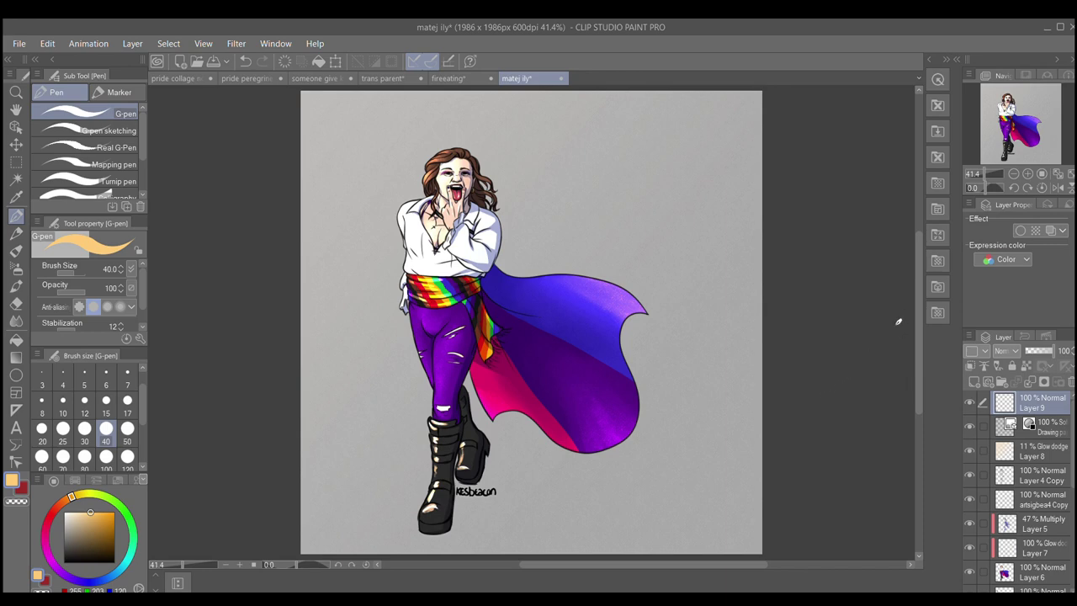
{"action": "left_click", "coordinate": [969, 572]}
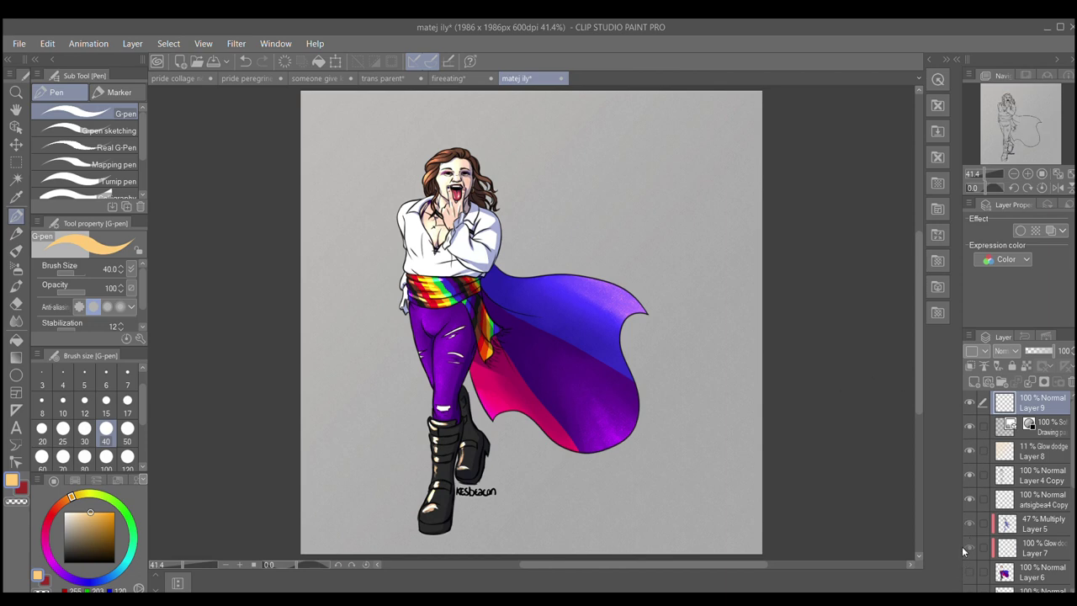
{"action": "left_click", "coordinate": [968, 474]}
{"action": "scroll", "coordinate": [1071, 444], "scroll_direction": "down", "scroll_amount": 5}
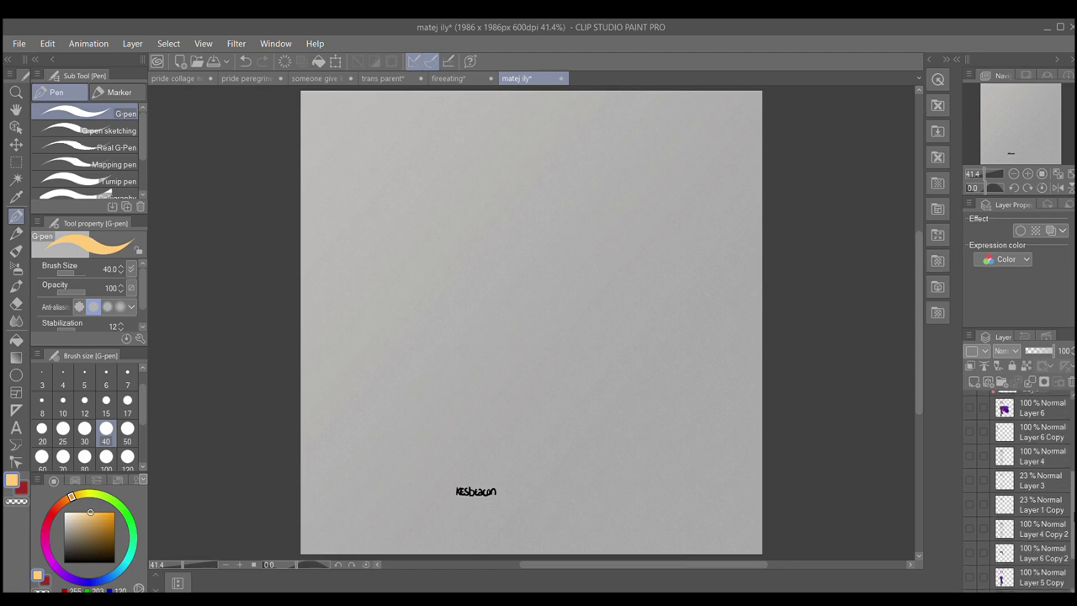
{"action": "scroll", "coordinate": [1074, 552], "scroll_direction": "down", "scroll_amount": 2}
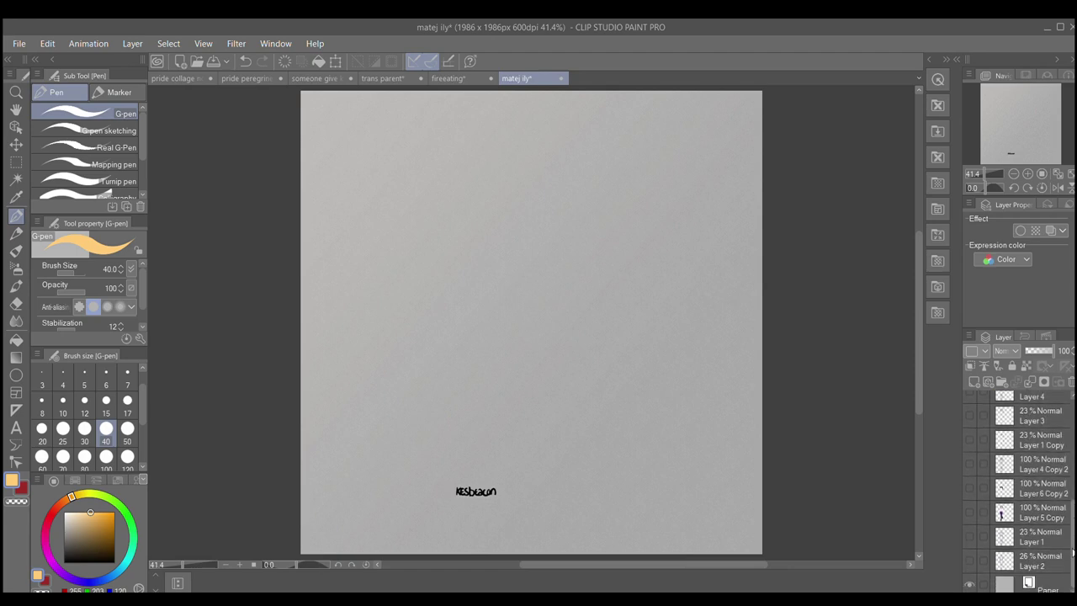
- Show the body sketch on Layer 2 and draw a curved light-orange line of action from the lower leg up past the head
{"action": "left_click", "coordinate": [969, 560]}
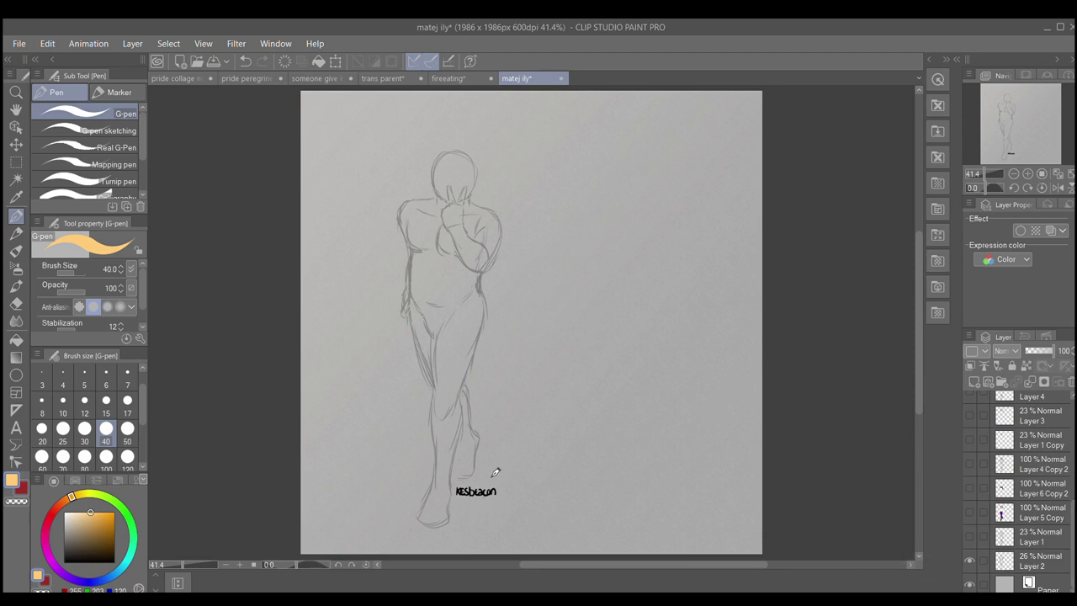
{"action": "mouse_move", "coordinate": [494, 462]}
{"action": "left_mouse_down"}
{"action": "mouse_move", "coordinate": [426, 309]}
{"action": "mouse_move", "coordinate": [512, 129]}
{"action": "left_mouse_up"}
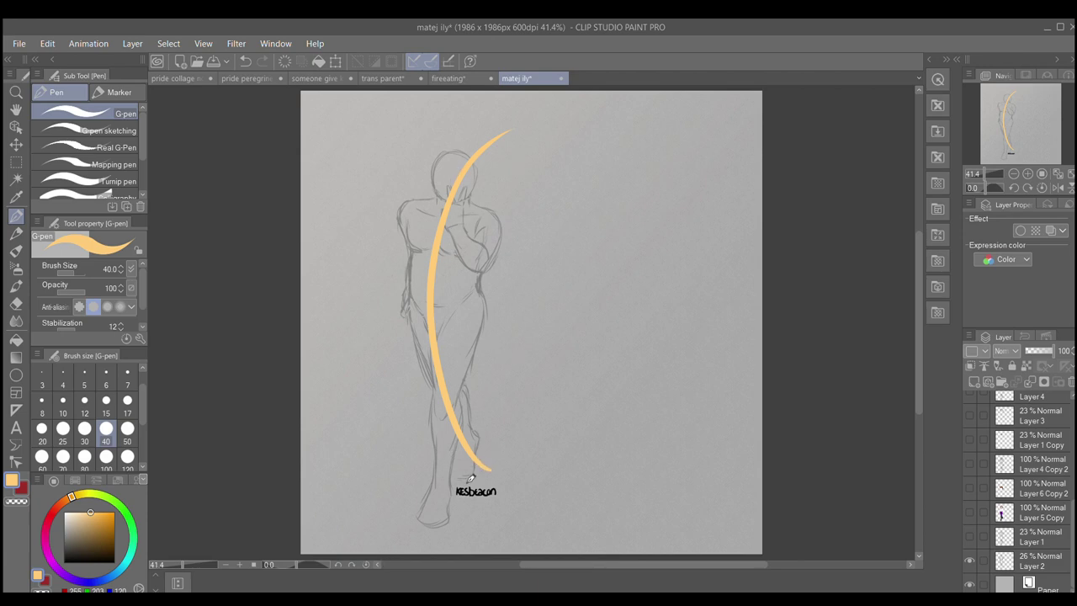
- Replace the Layer 2 body sketch with the face sketch on Layer 1 Copy and the clothing and cape sketch on Layer 1
{"action": "left_click", "coordinate": [969, 560]}
{"action": "left_click", "coordinate": [969, 439]}
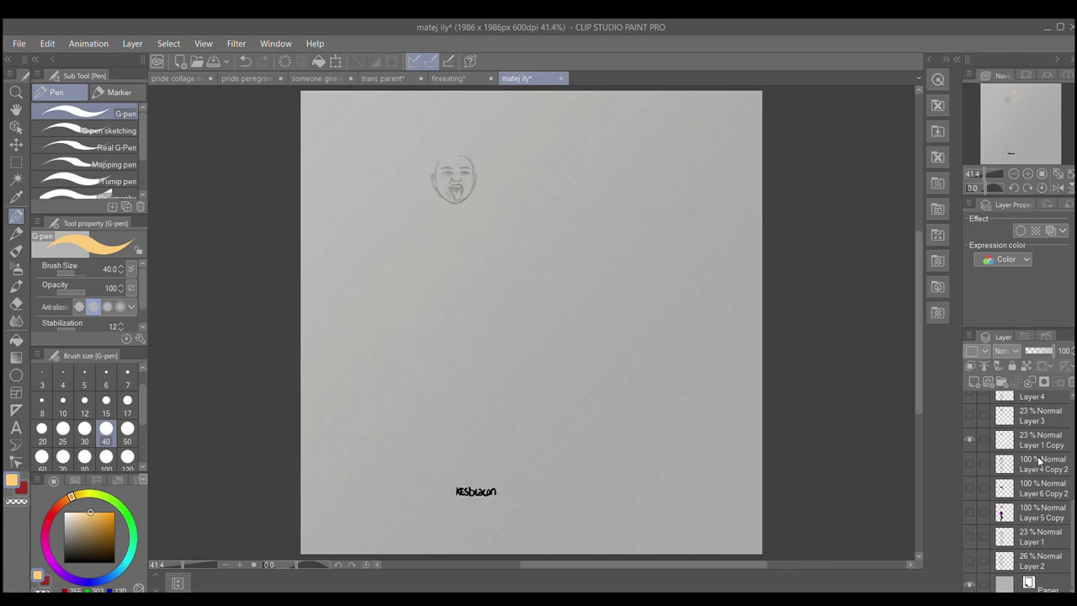
{"action": "scroll", "coordinate": [1060, 492], "scroll_direction": "up", "scroll_amount": 5}
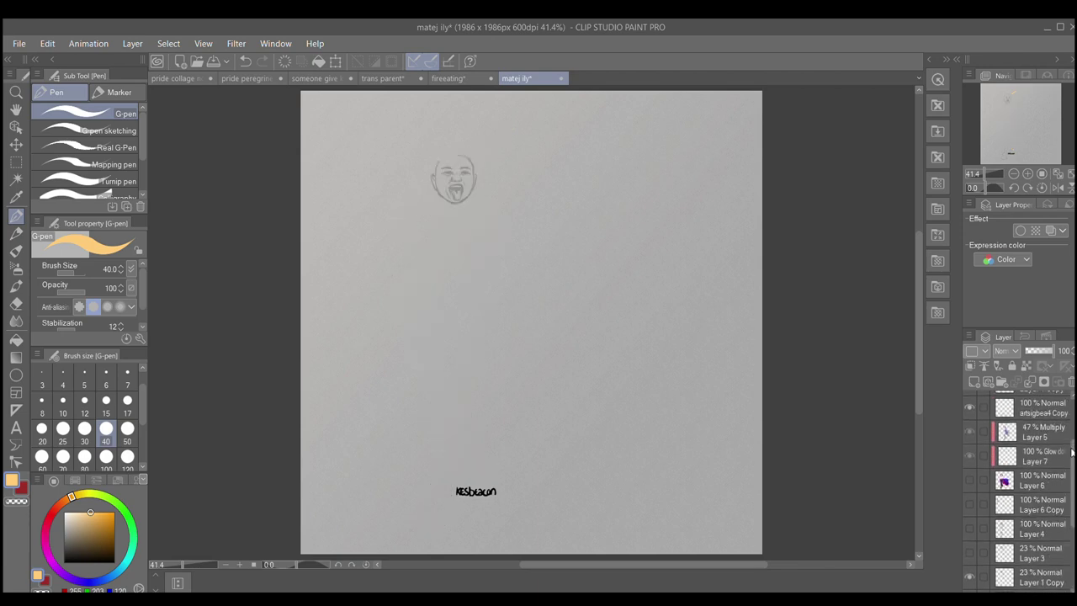
{"action": "scroll", "coordinate": [1060, 492], "scroll_direction": "down", "scroll_amount": 4}
{"action": "left_click", "coordinate": [970, 572]}
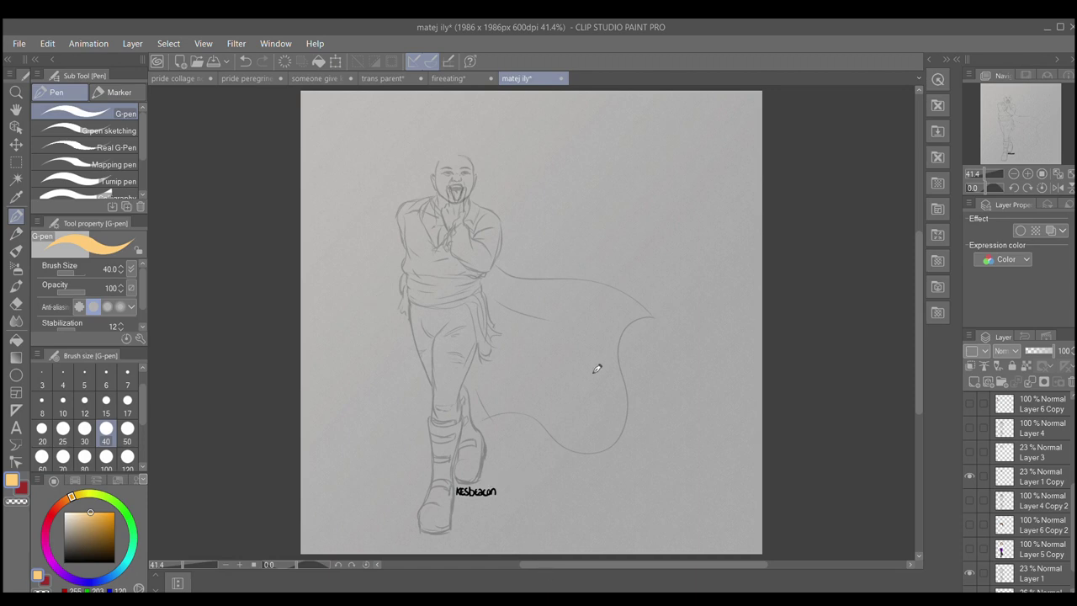
- Hide the Layer 1 and Layer 1 Copy sketches and show the colours on Layer 6 with the Layer 4 Copy line art
{"action": "left_click", "coordinate": [969, 572]}
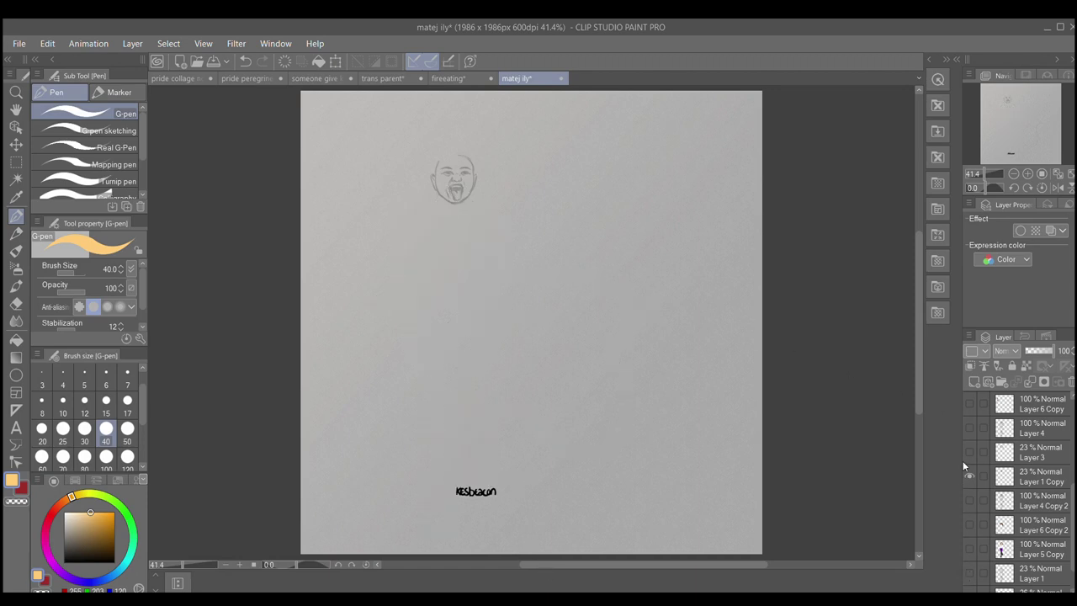
{"action": "left_click", "coordinate": [969, 475]}
{"action": "scroll", "coordinate": [1018, 488], "scroll_direction": "up", "scroll_amount": 5}
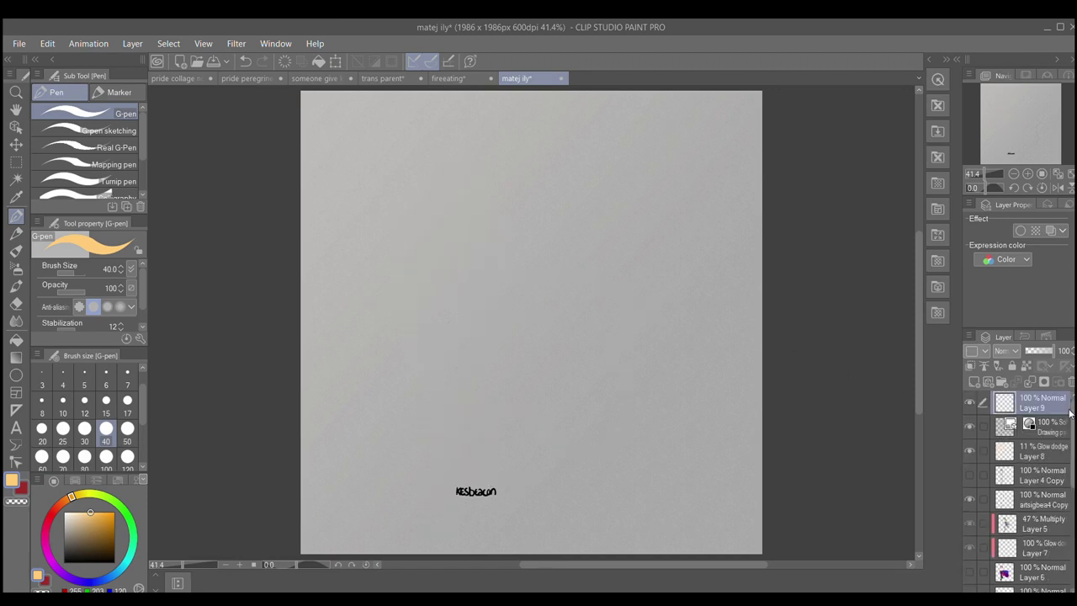
{"action": "left_click", "coordinate": [969, 572]}
{"action": "left_click", "coordinate": [969, 475]}
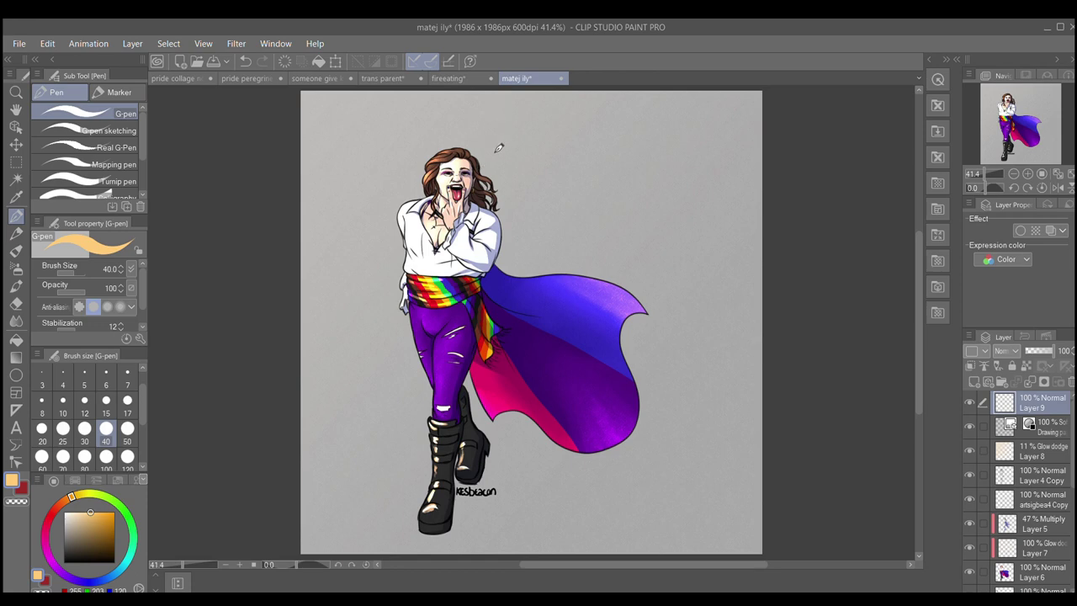
- Draw light-orange flow curves on Layer 9 above the cape, beside the leg and from the head across the cape, and clear them
{"action": "left_click_drag", "start_coordinate": [503, 162], "coordinate": [738, 294]}
{"action": "left_click_drag", "start_coordinate": [744, 334], "coordinate": [746, 345]}
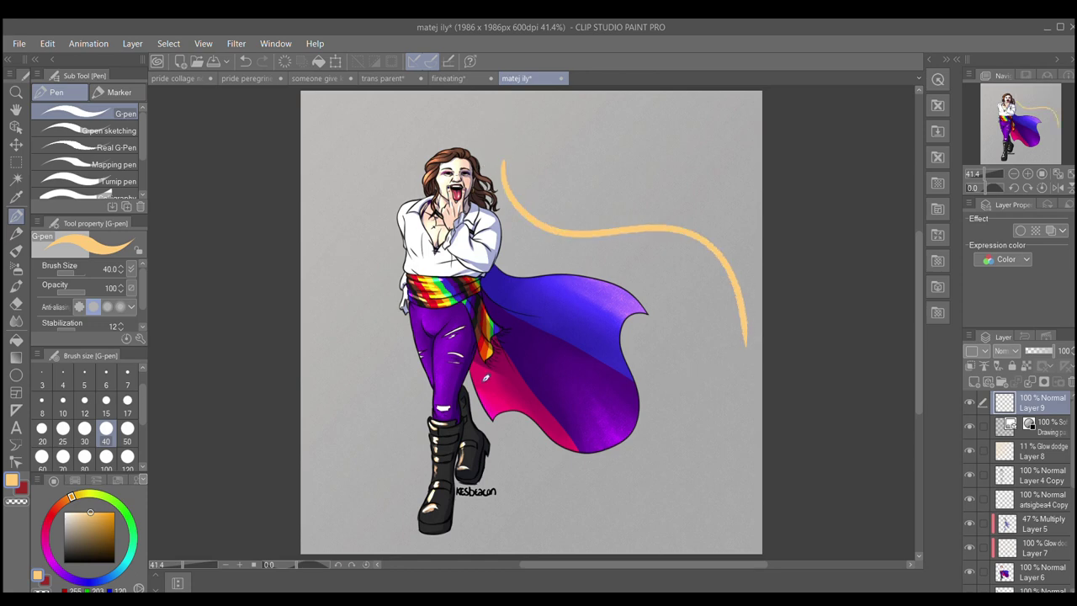
{"action": "mouse_move", "coordinate": [388, 313]}
{"action": "left_mouse_down"}
{"action": "mouse_move", "coordinate": [413, 378]}
{"action": "mouse_move", "coordinate": [408, 453]}
{"action": "left_mouse_up"}
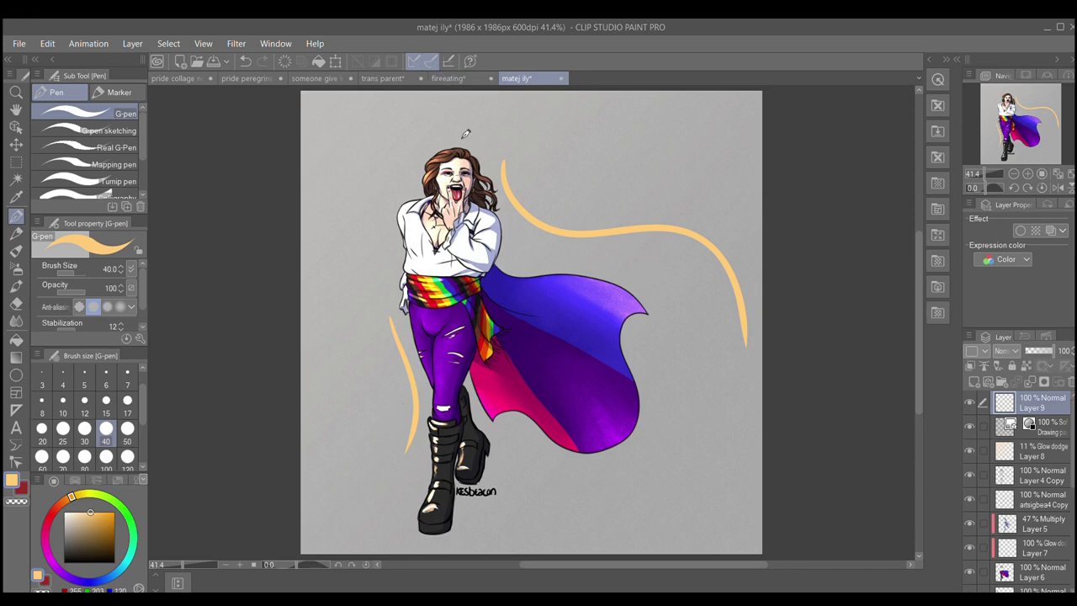
{"action": "mouse_move", "coordinate": [426, 127]}
{"action": "left_mouse_down"}
{"action": "mouse_move", "coordinate": [680, 434]}
{"action": "mouse_move", "coordinate": [710, 446]}
{"action": "left_mouse_up"}
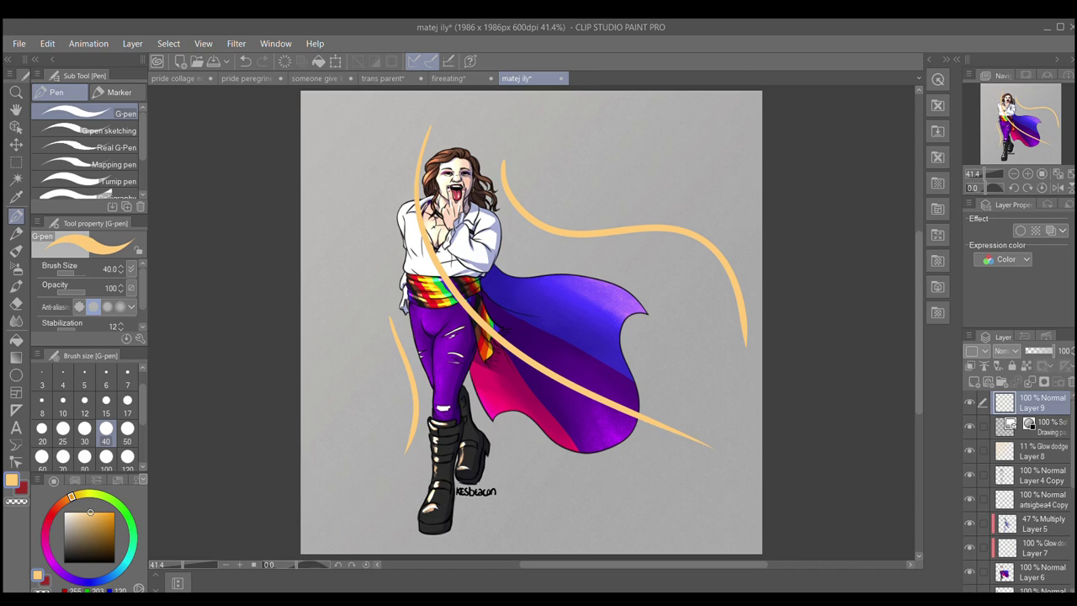
{"action": "key", "text": "Delete"}
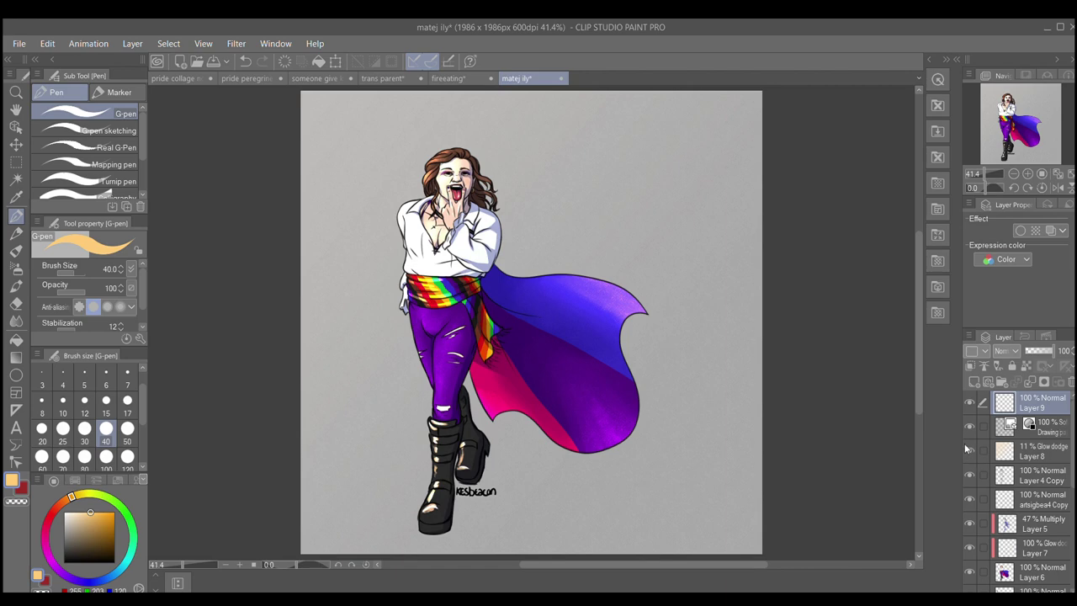
- Set the shading on Layer 5 to 100% opacity and its blending mode to Normal
{"action": "left_click", "coordinate": [967, 450]}
{"action": "left_click", "coordinate": [968, 453]}
{"action": "left_click", "coordinate": [1032, 527]}
{"action": "left_click_drag", "start_coordinate": [1040, 351], "coordinate": [1059, 351]}
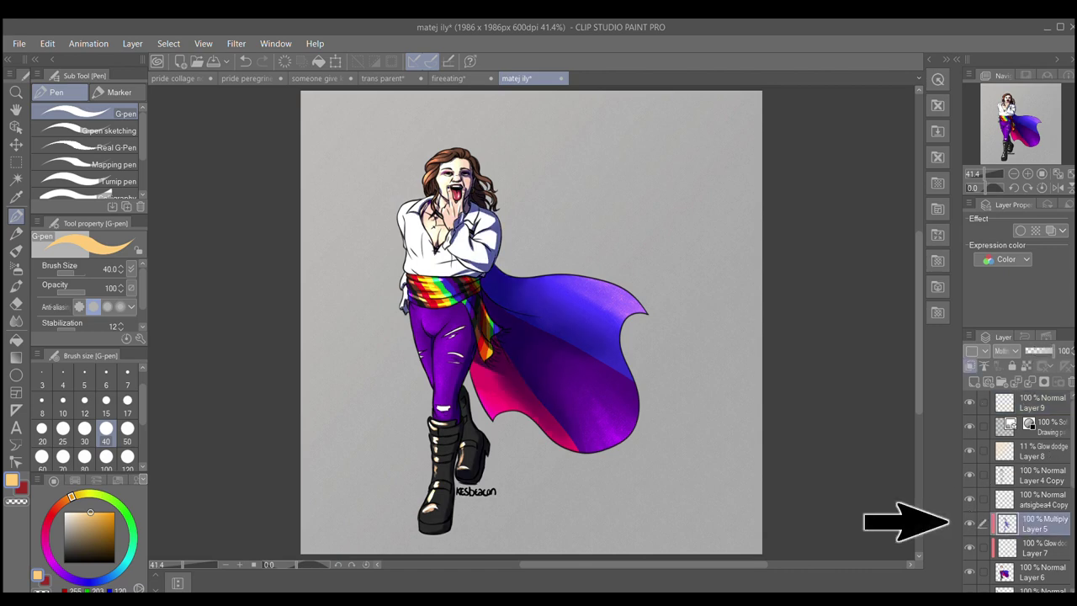
{"action": "left_click", "coordinate": [1012, 351]}
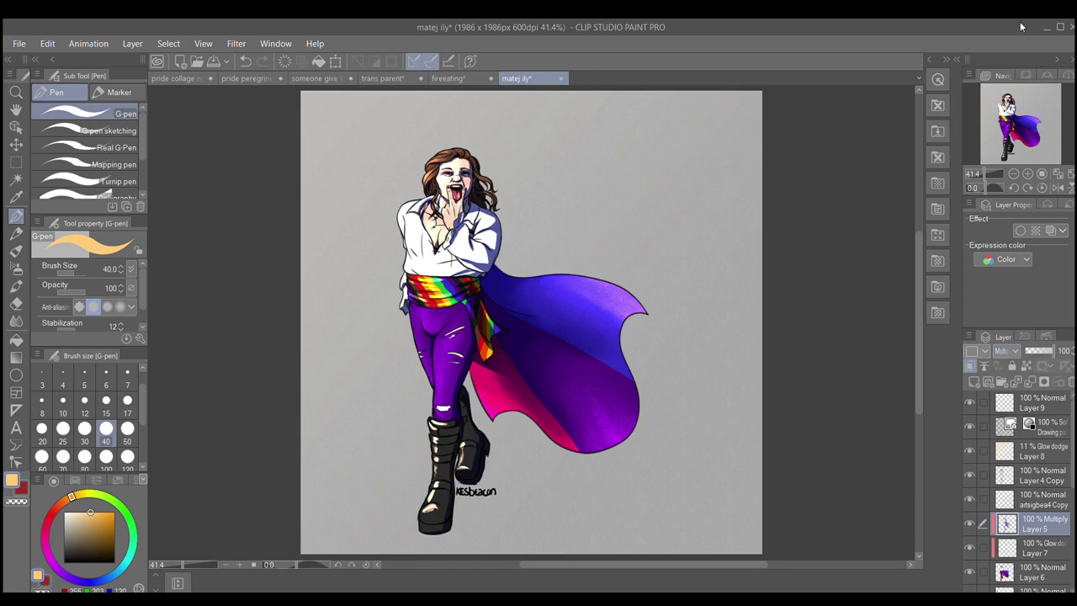
{"action": "left_click", "coordinate": [1010, 366]}
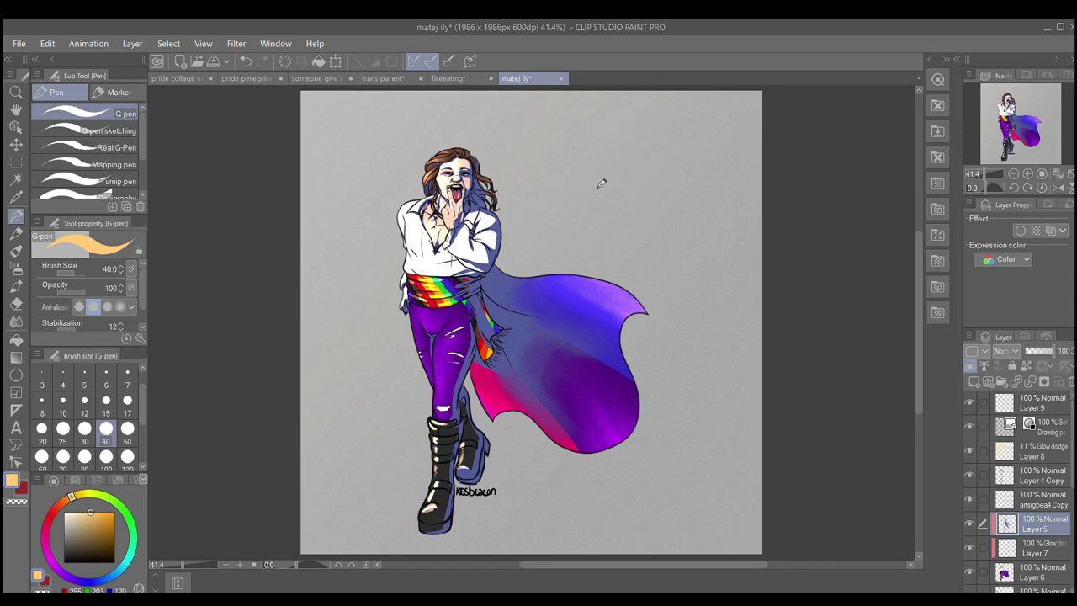
- Draw a light-orange arrow on Layer 9 slanting down toward the figure's shoulder, and switch to the pride collage no fade drawing
{"action": "left_click", "coordinate": [1068, 398]}
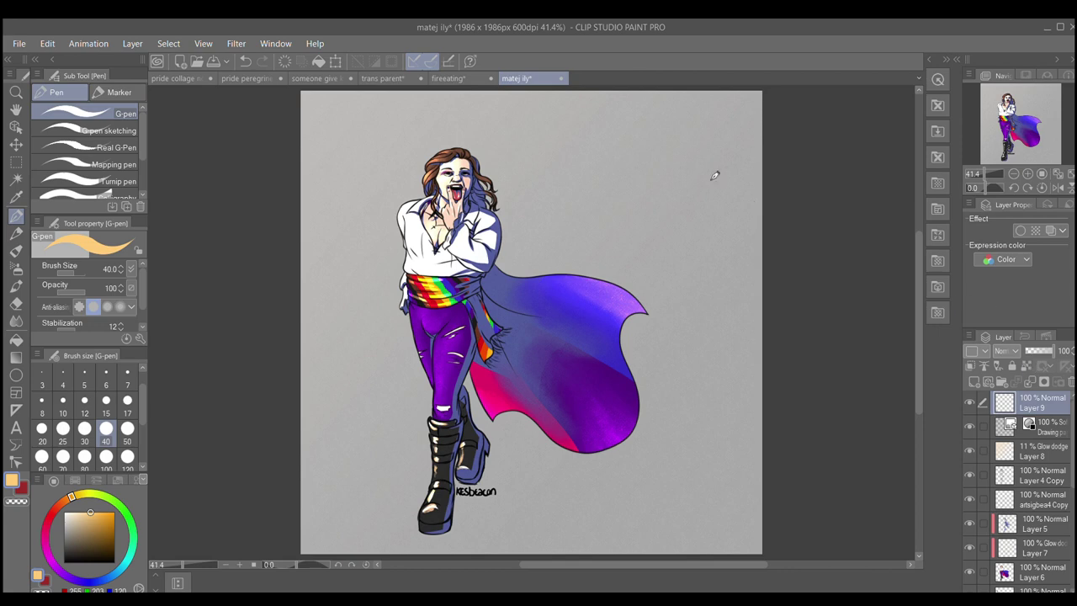
{"action": "left_click_drag", "start_coordinate": [688, 118], "coordinate": [557, 211]}
{"action": "mouse_move", "coordinate": [576, 165]}
{"action": "left_mouse_down"}
{"action": "mouse_move", "coordinate": [528, 223]}
{"action": "mouse_move", "coordinate": [612, 220]}
{"action": "left_mouse_up"}
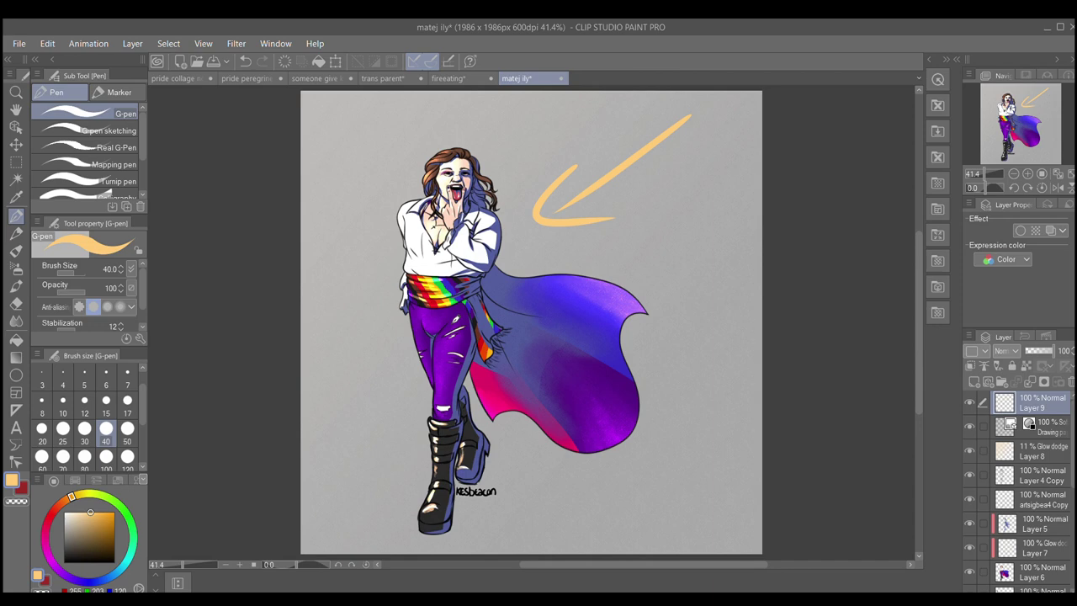
{"action": "key", "text": "ctrl+Tab"}
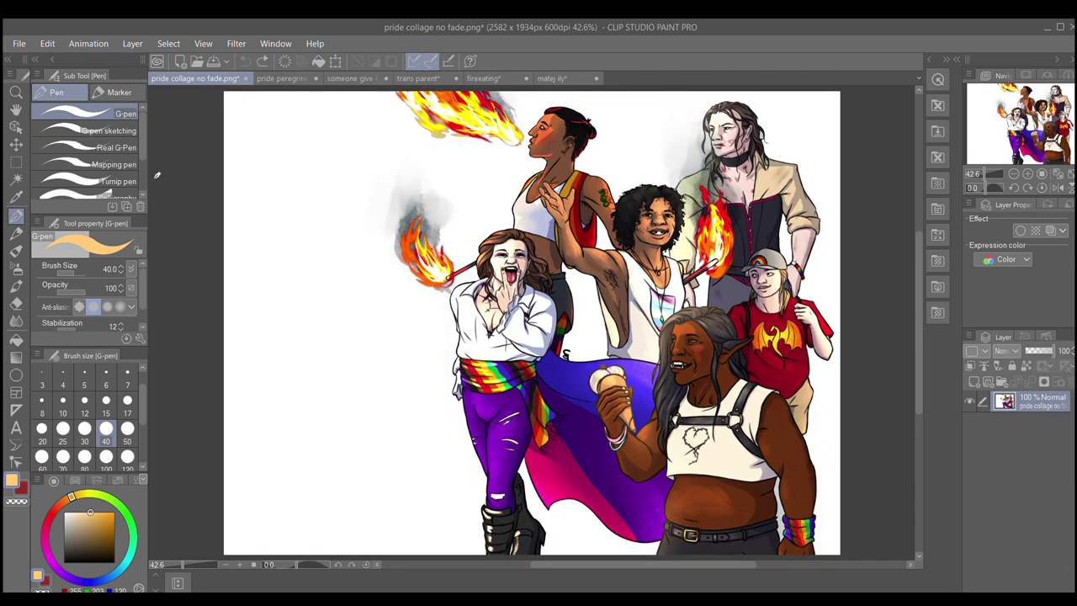